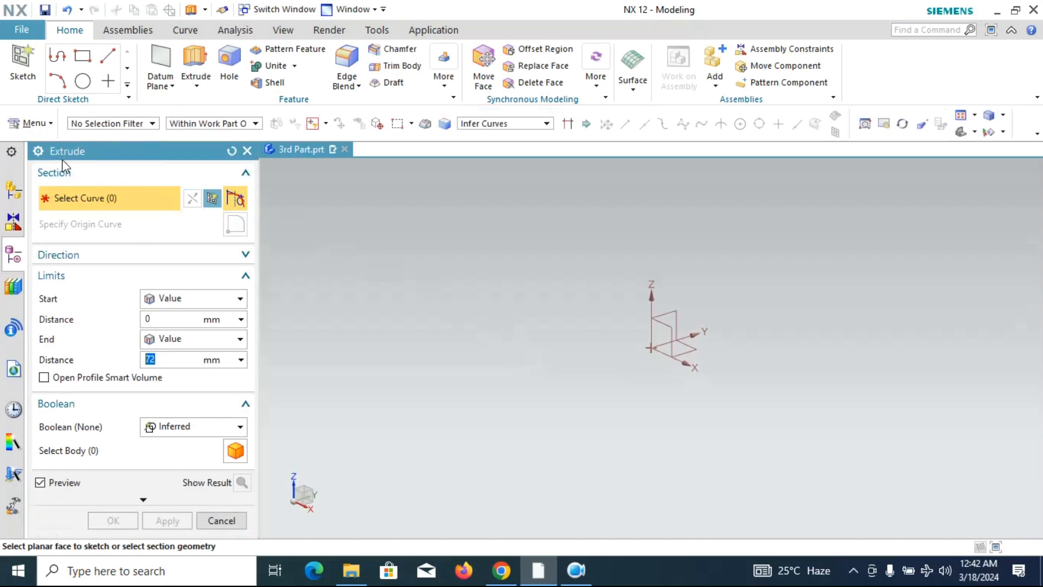
- Start a sketch on the XY datum plane for the extrude section, leaving no curve command active
left_click(689, 352)
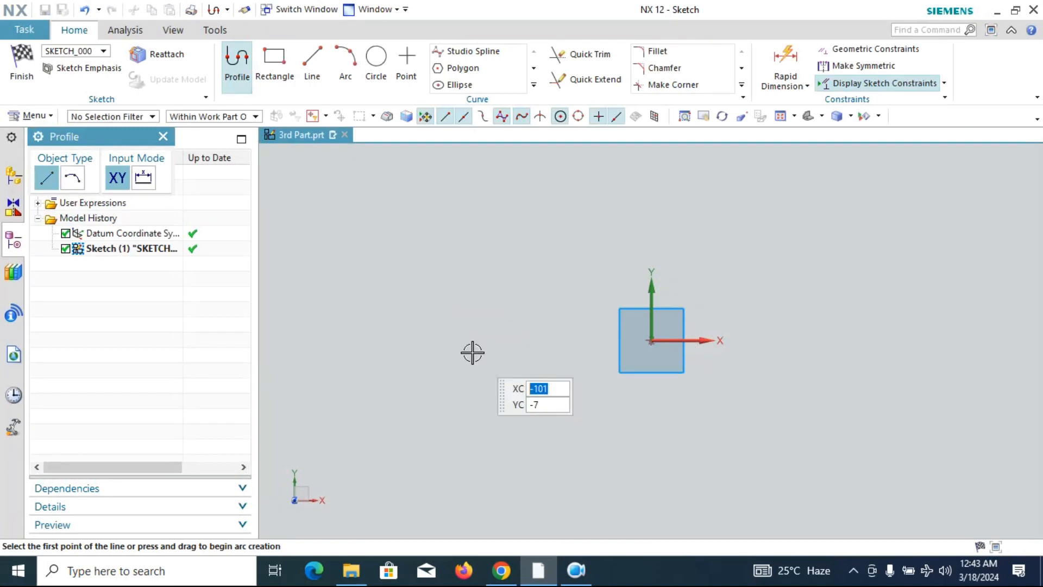
key("Escape")
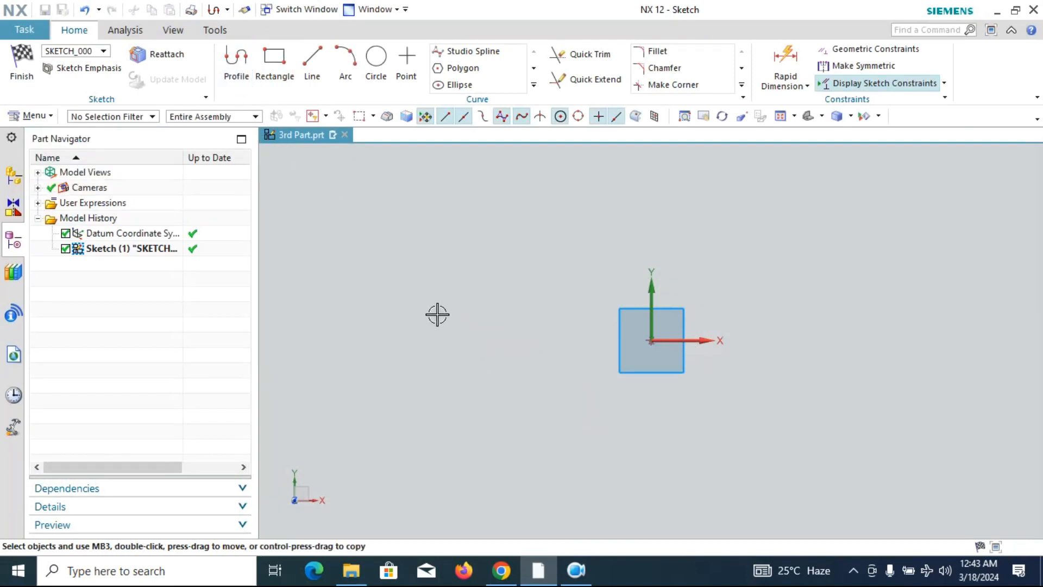
key("r")
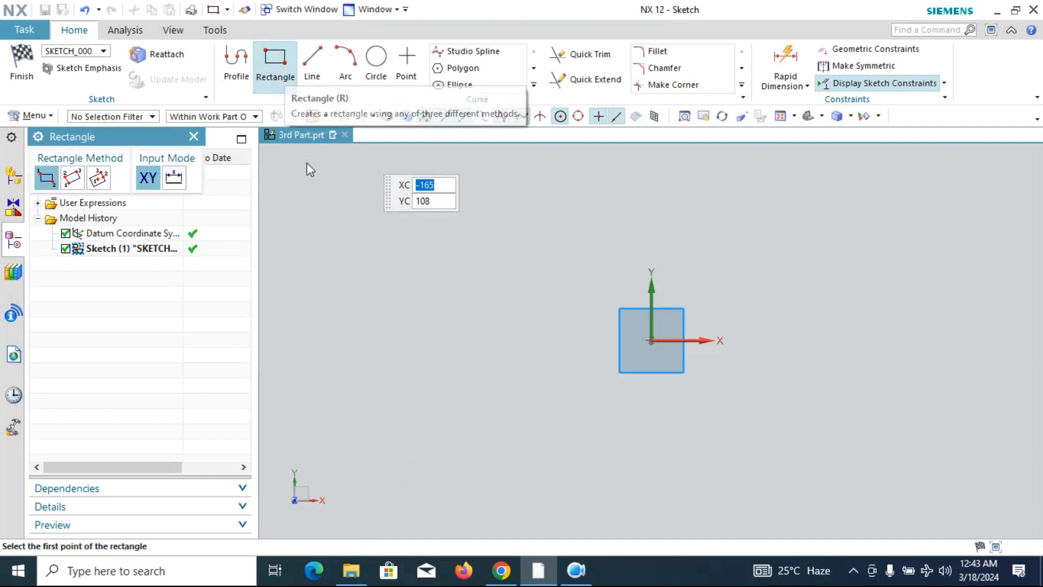
key("Escape")
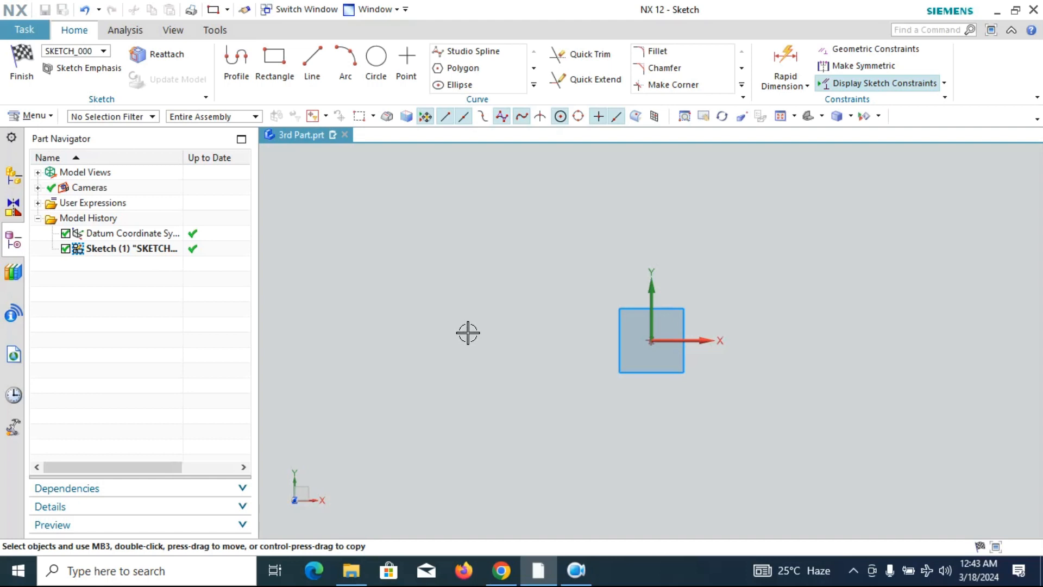
- Sketch a two-point rectangle about 70 by 66 mm on the negative X side of the origin, and undo it
key("r")
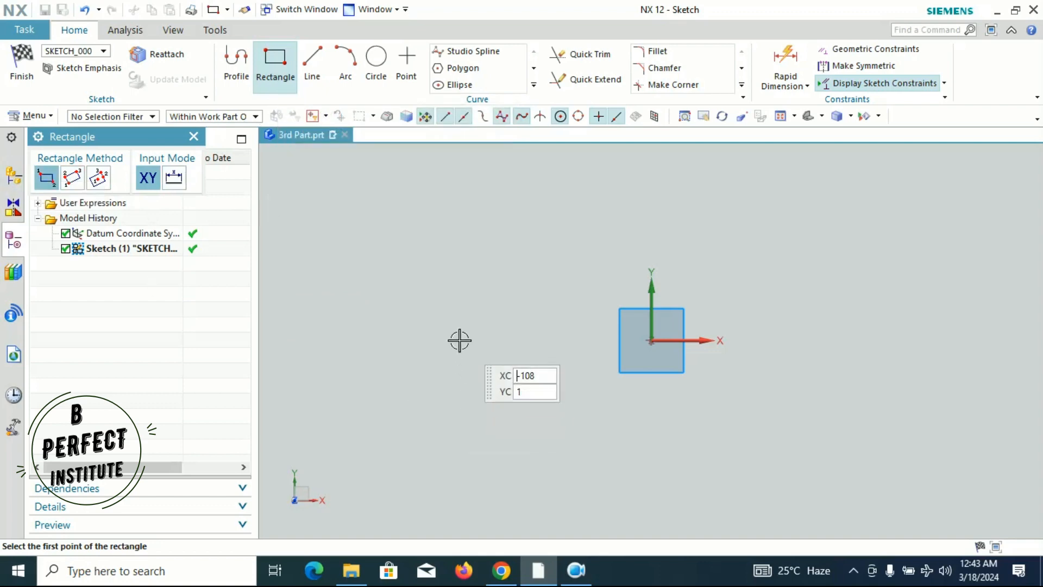
left_click(421, 246)
left_click(545, 362)
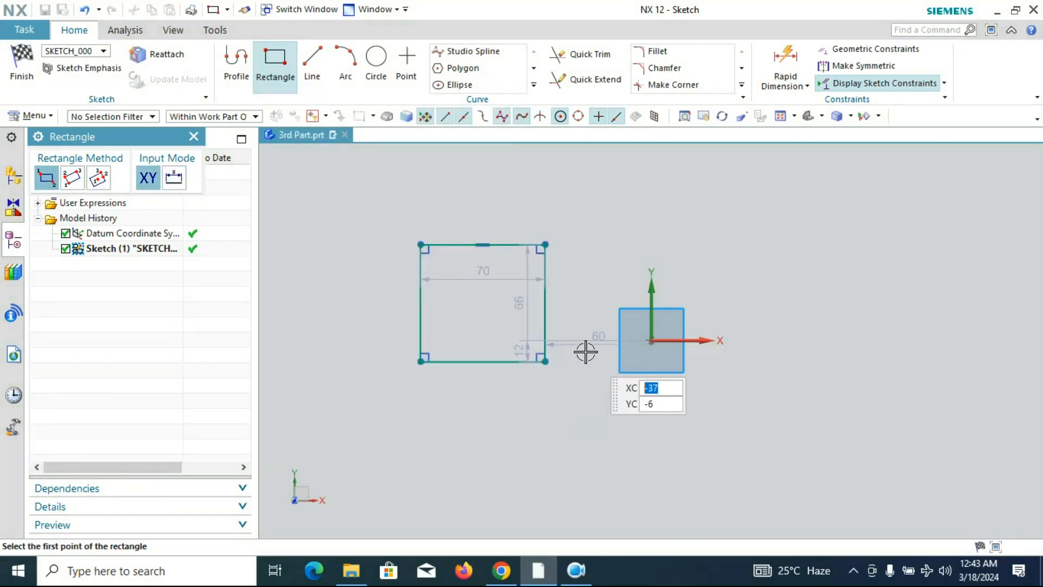
key("ctrl+z")
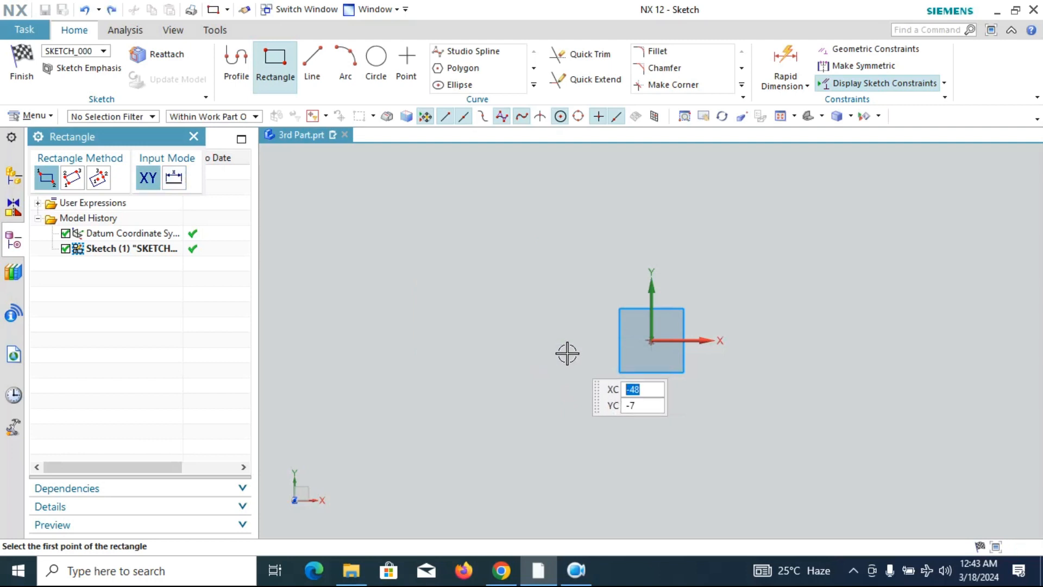
- Sketch a rectangle with width 50 mm and height 50 mm on the negative X side of the sketch origin
left_click(426, 248)
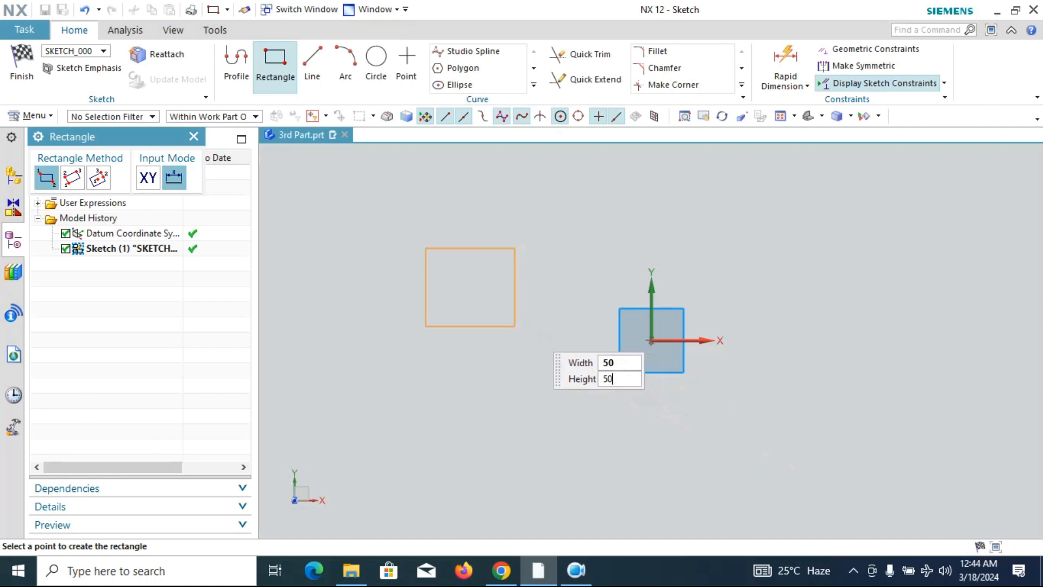
key("Return")
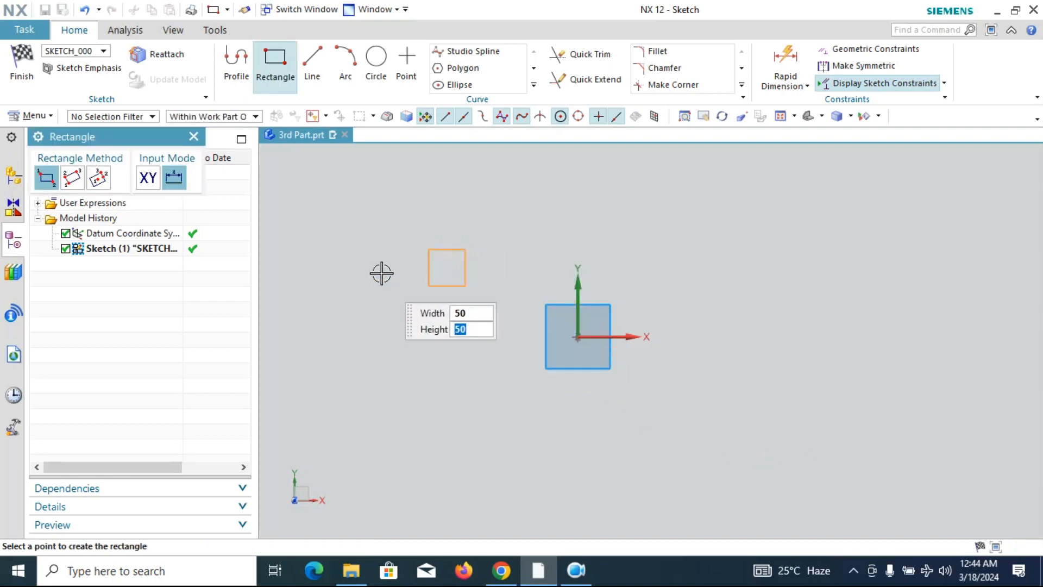
left_click(498, 337)
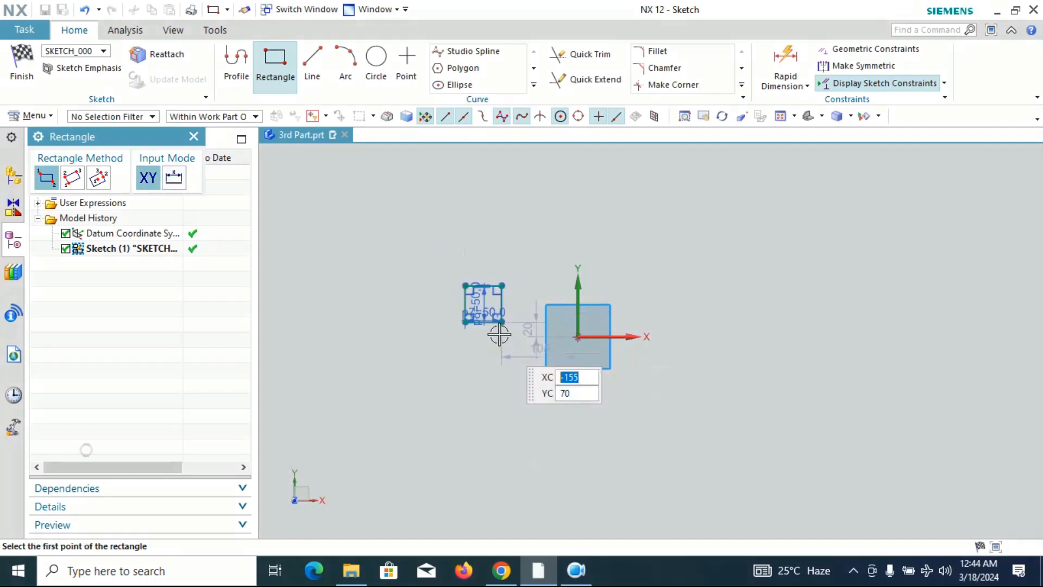
scroll(586, 346, "up", 4)
scroll(586, 349, "down", 4)
scroll(587, 349, "up", 5)
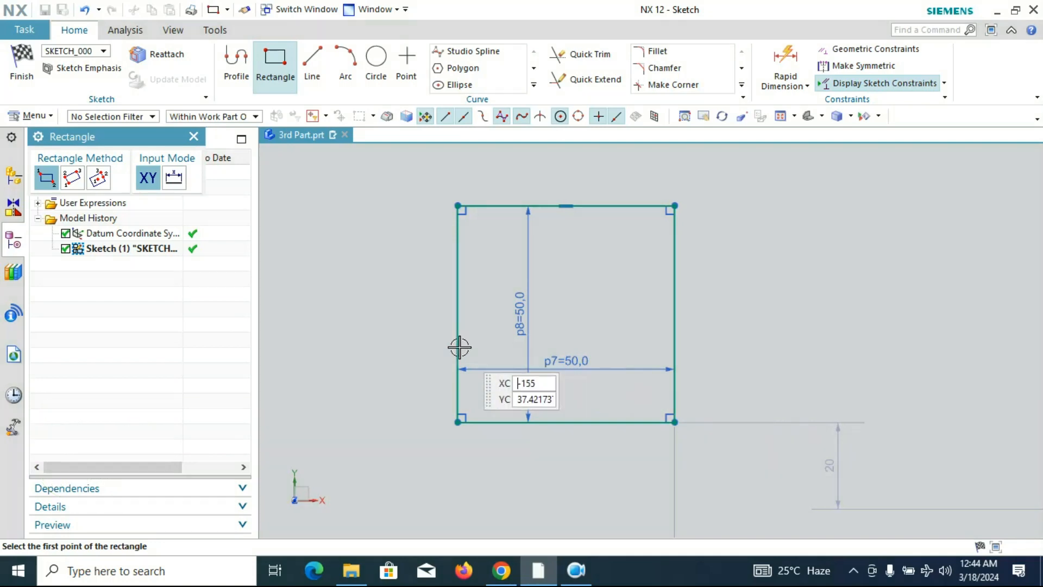
scroll(458, 345, "down", 2)
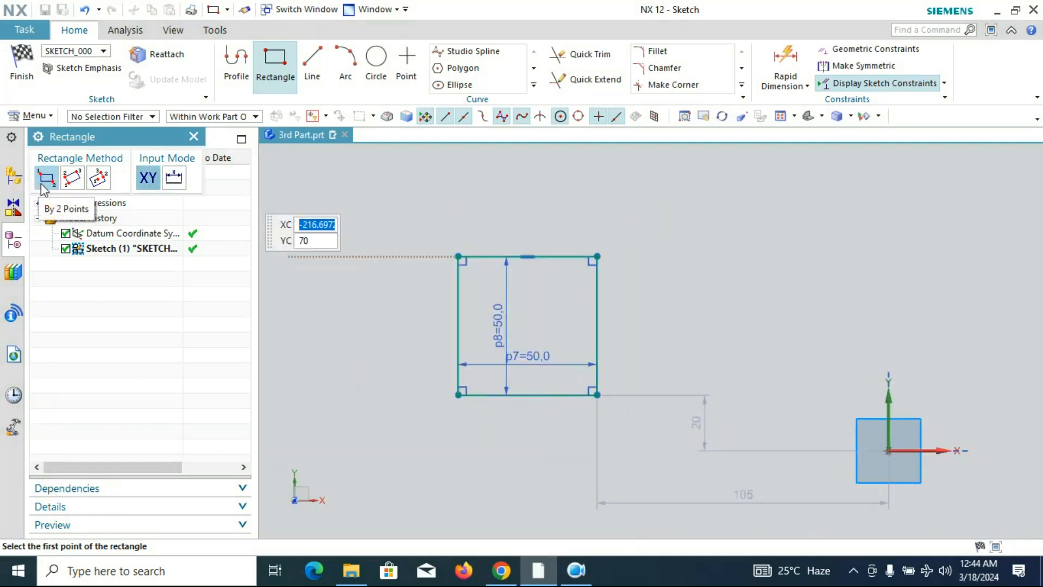
- Sketch a two-point rectangle about 67 mm wide and 58 mm high with its lower-left corner on the sketch origin
scroll(290, 246, "down", 2)
scroll(664, 366, "up", 2)
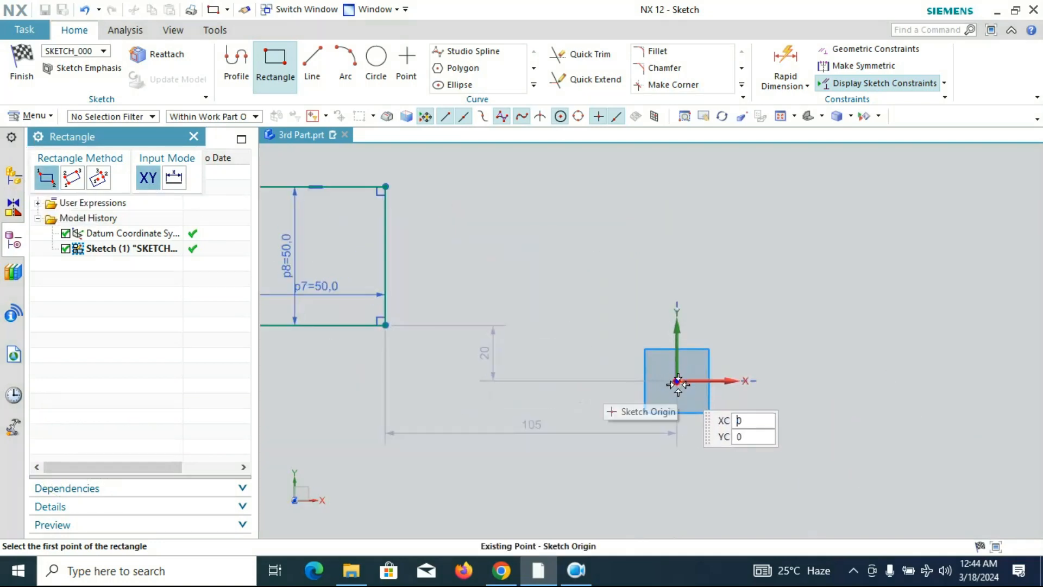
left_click(677, 381)
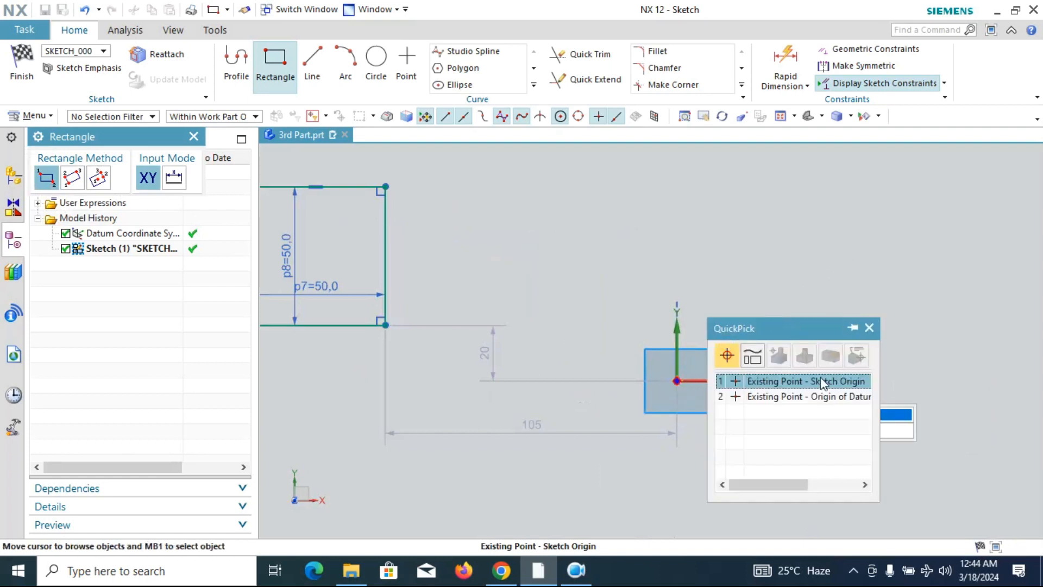
left_click(792, 381)
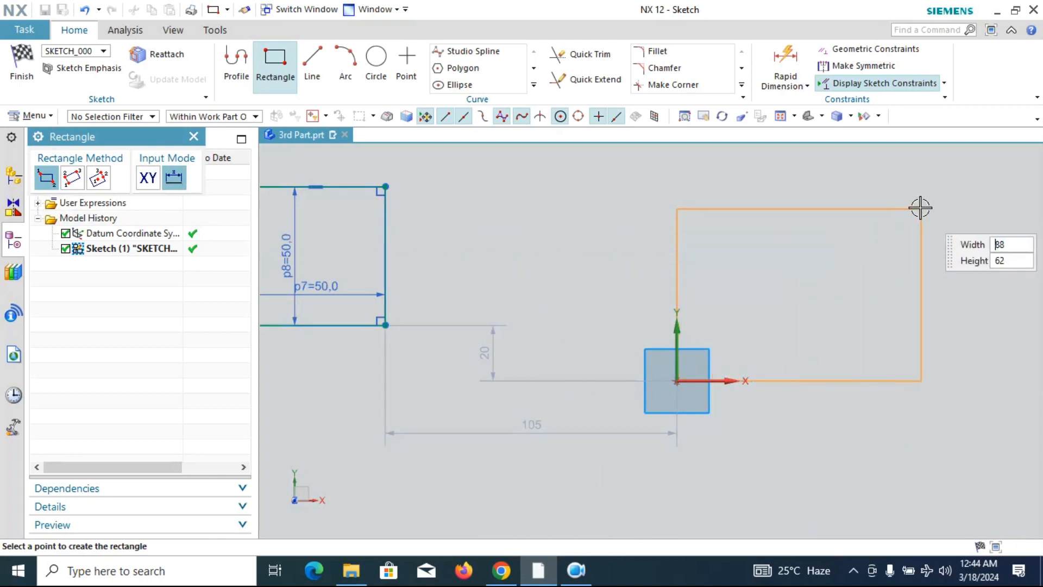
left_click(864, 220)
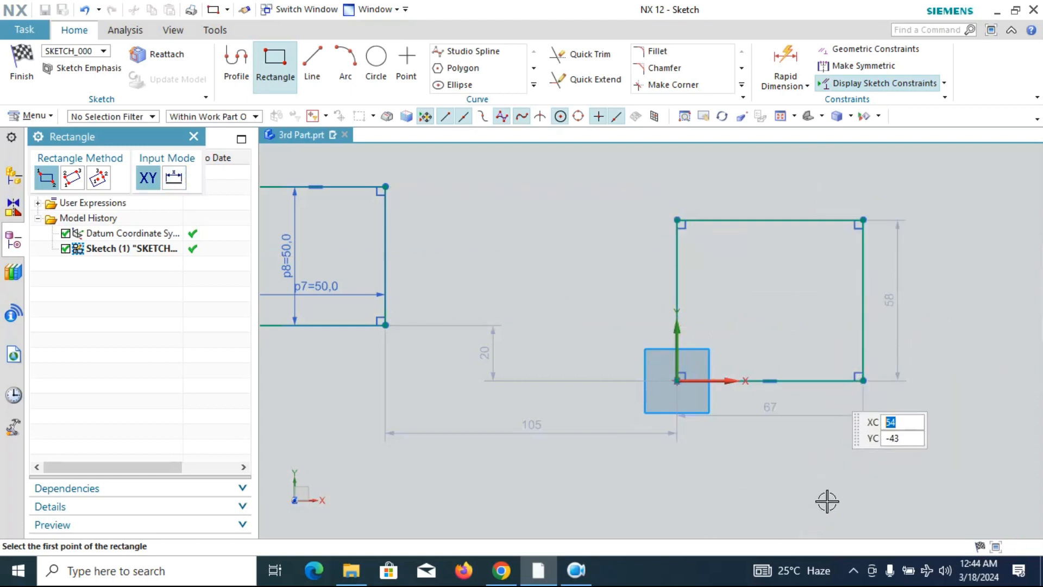
key("Escape")
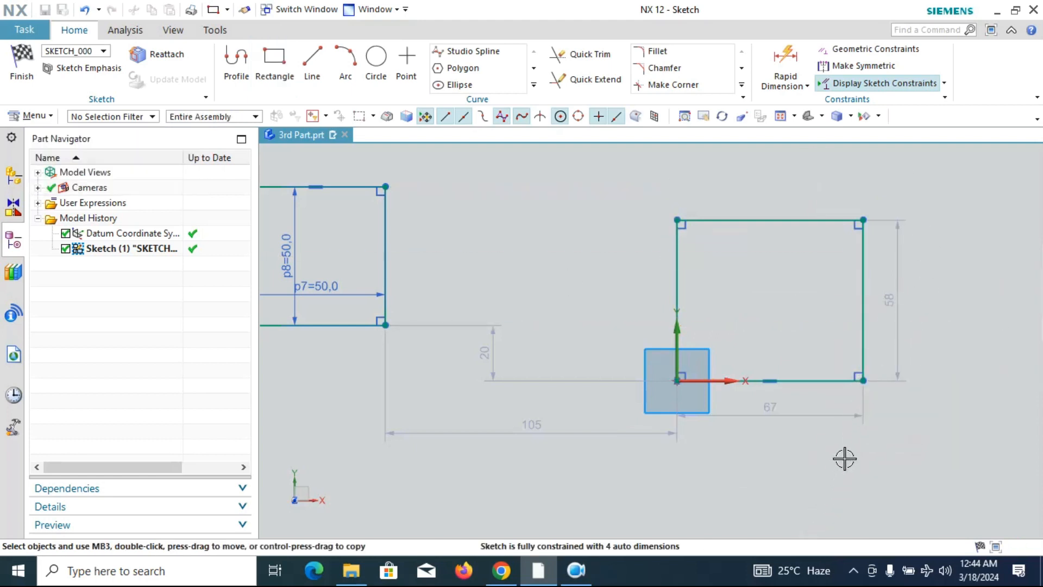
- Set the height of the rectangle at the origin to 60 mm
left_click(890, 300)
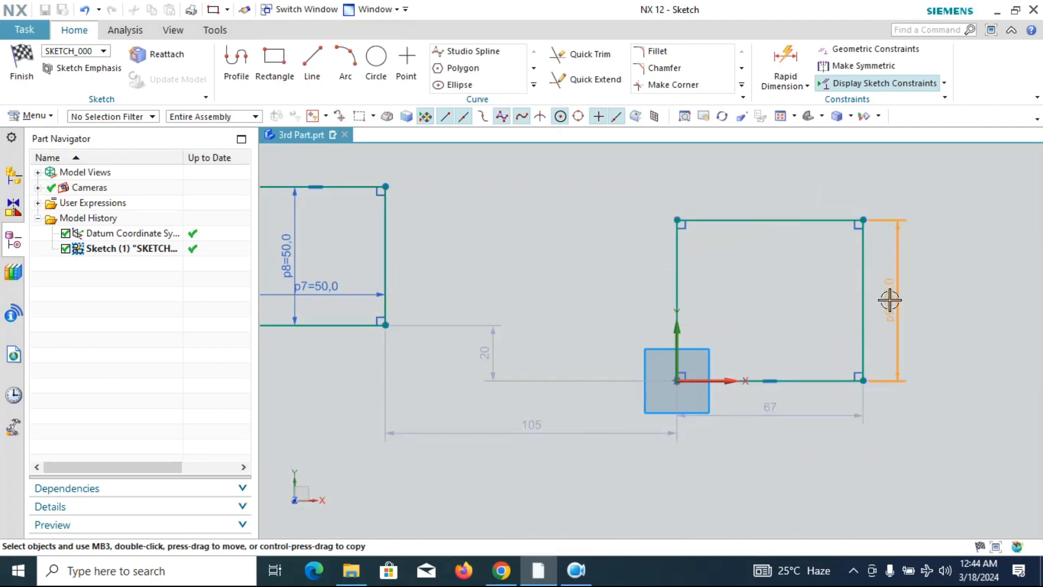
double_click(890, 300)
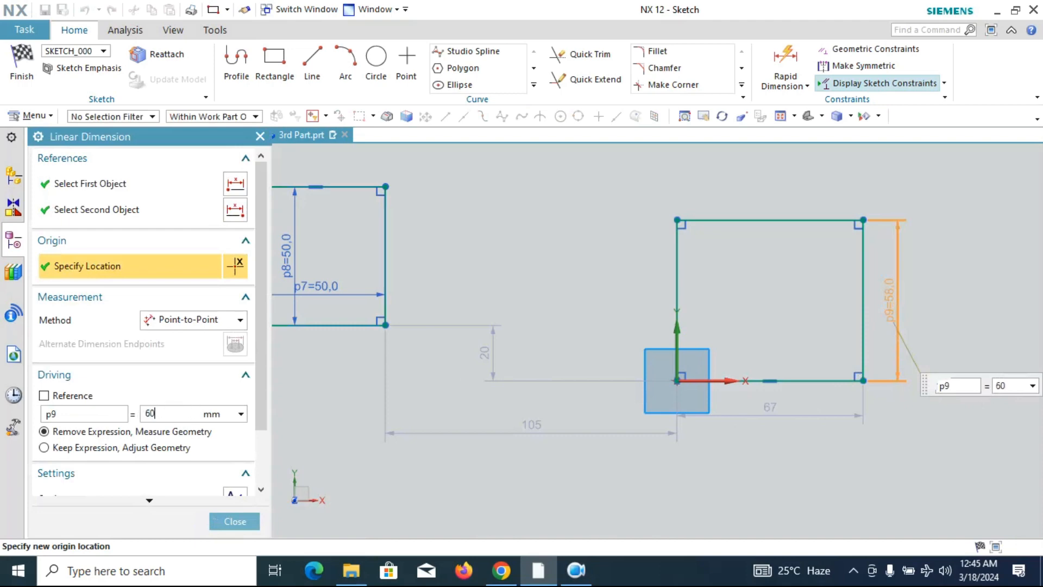
key("Return")
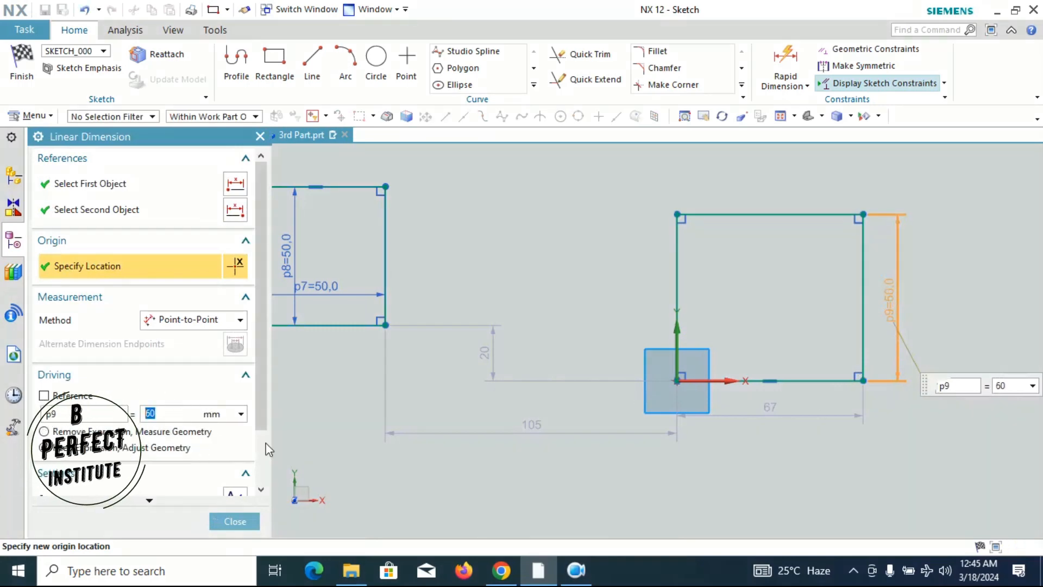
middle_click(770, 409)
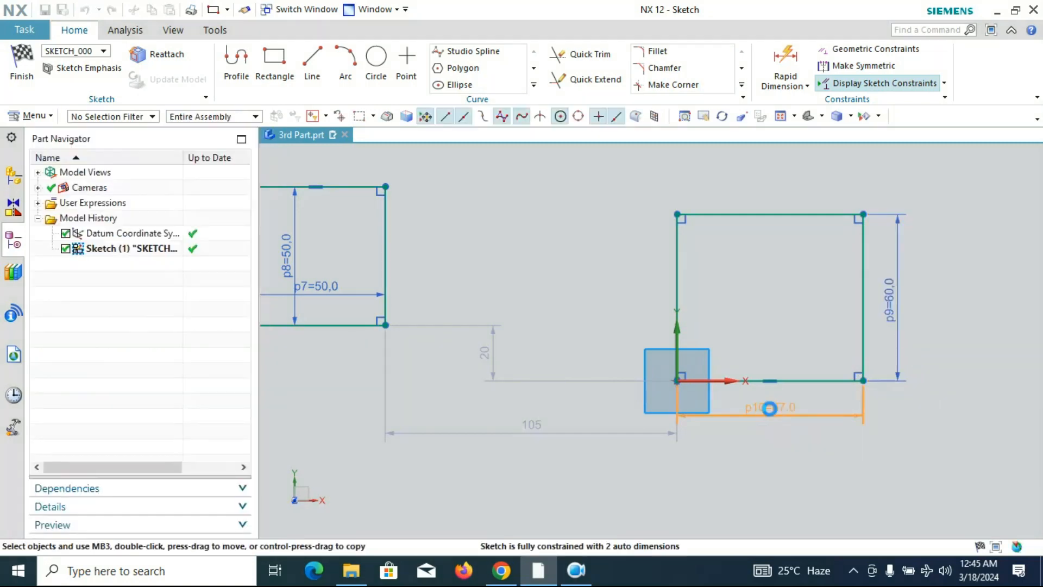
- Set the width of the rectangle at the origin to 30 mm
double_click(769, 412)
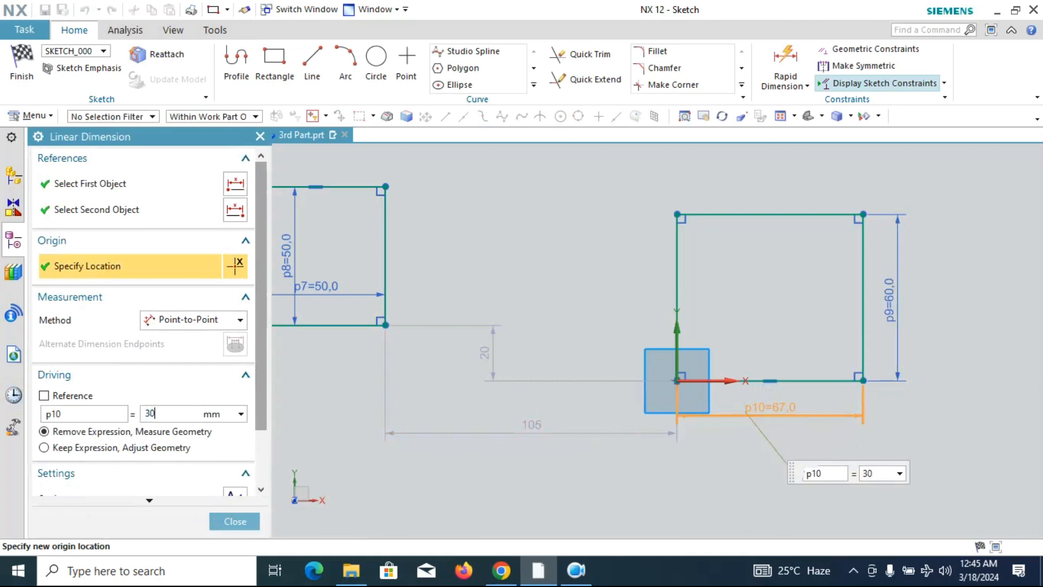
key("Return")
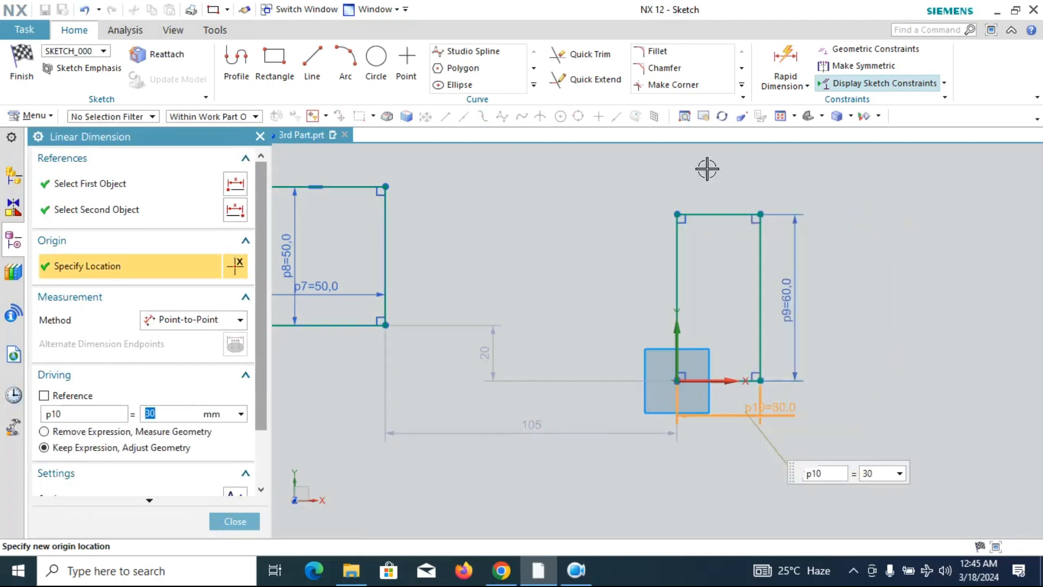
scroll(761, 388, "up", 3)
scroll(642, 425, "down", 6)
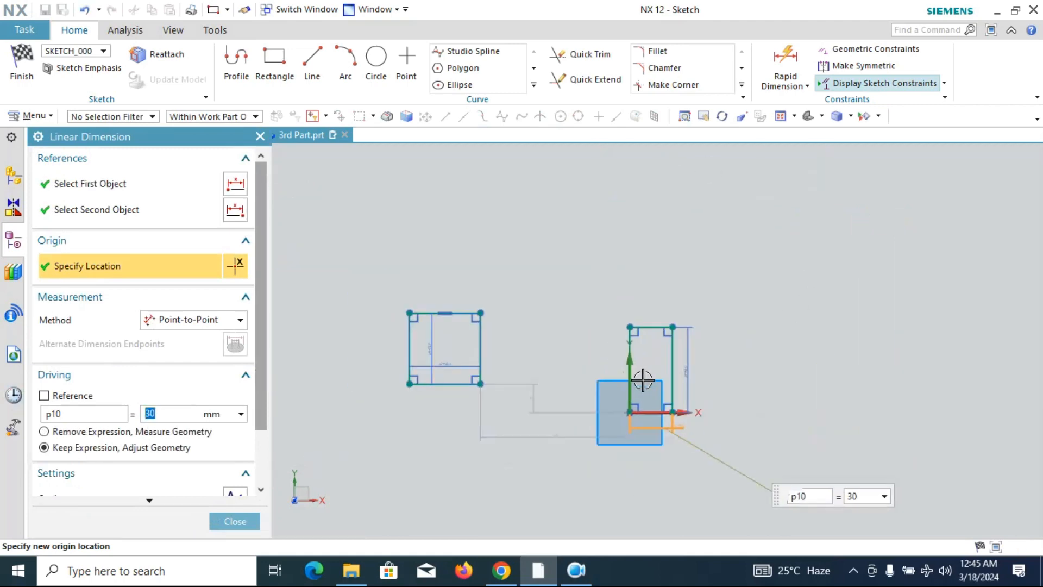
scroll(609, 396, "up", 4)
scroll(700, 358, "down", 3)
key("Escape")
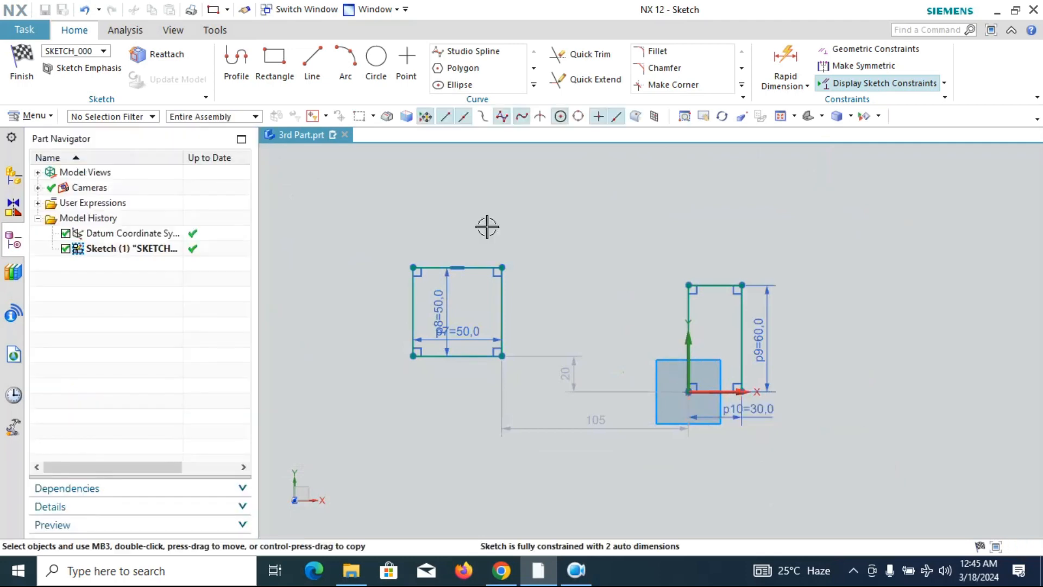
- Draw a horizontal Profile line 30 mm long between and above the two rectangles
left_click(239, 64)
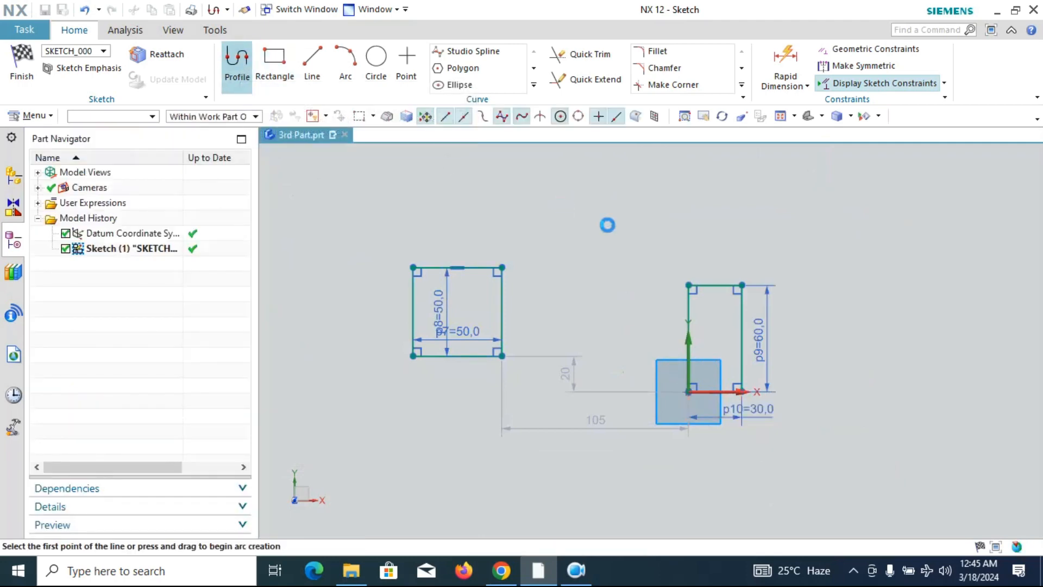
left_click(563, 250)
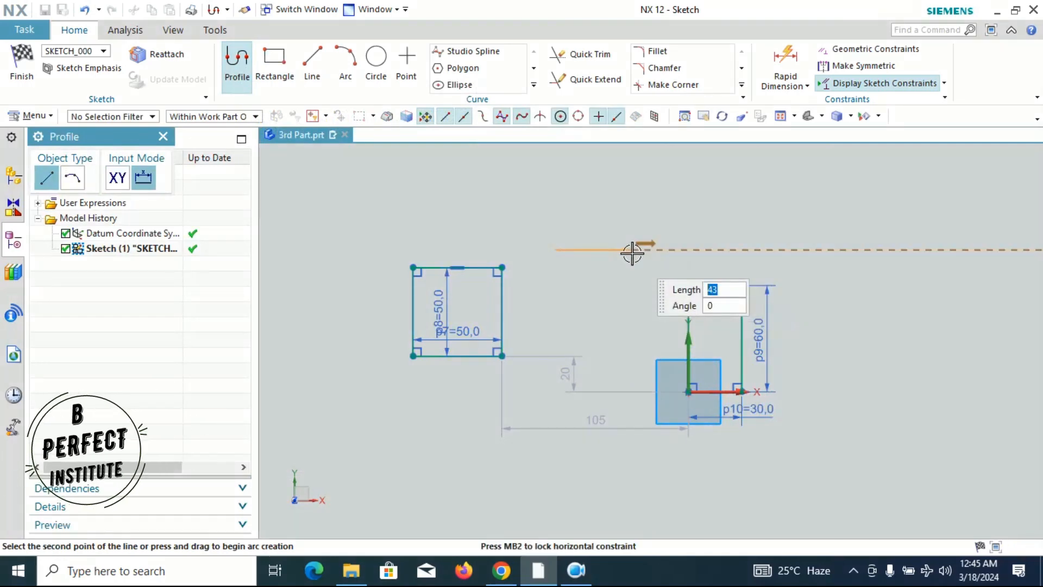
type("3")
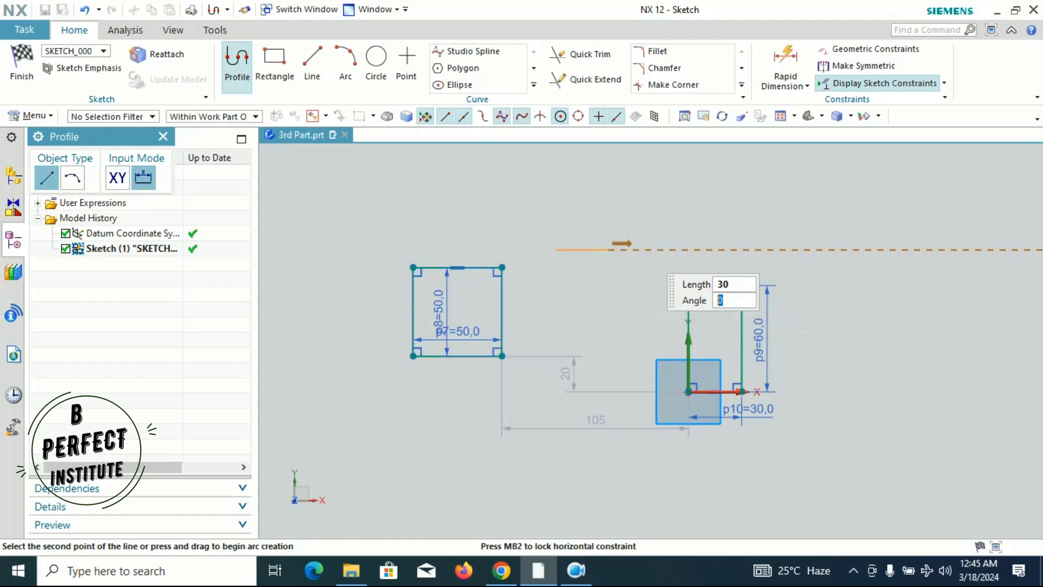
key("Return")
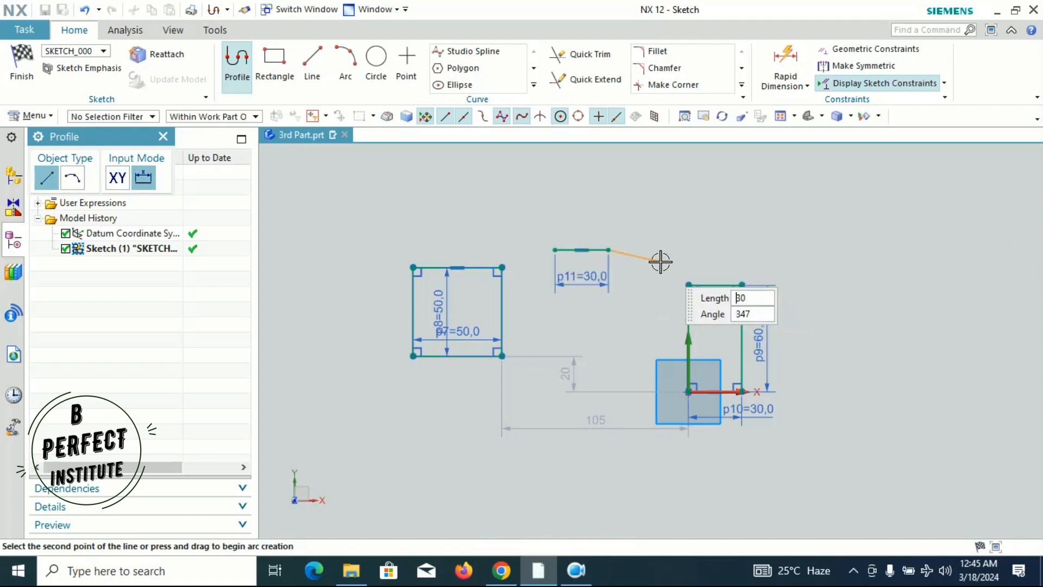
key("Escape")
scroll(579, 272, "up", 2)
scroll(655, 279, "down", 2)
key("Escape")
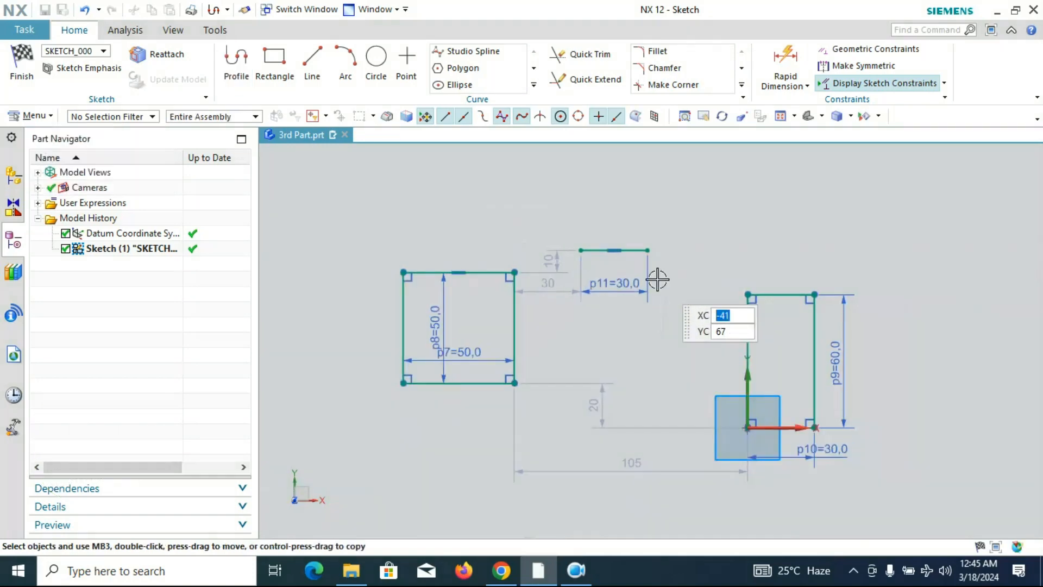
- Set the length of the horizontal line between the rectangles to 50 mm
scroll(622, 282, "up", 2)
scroll(622, 282, "up", 2)
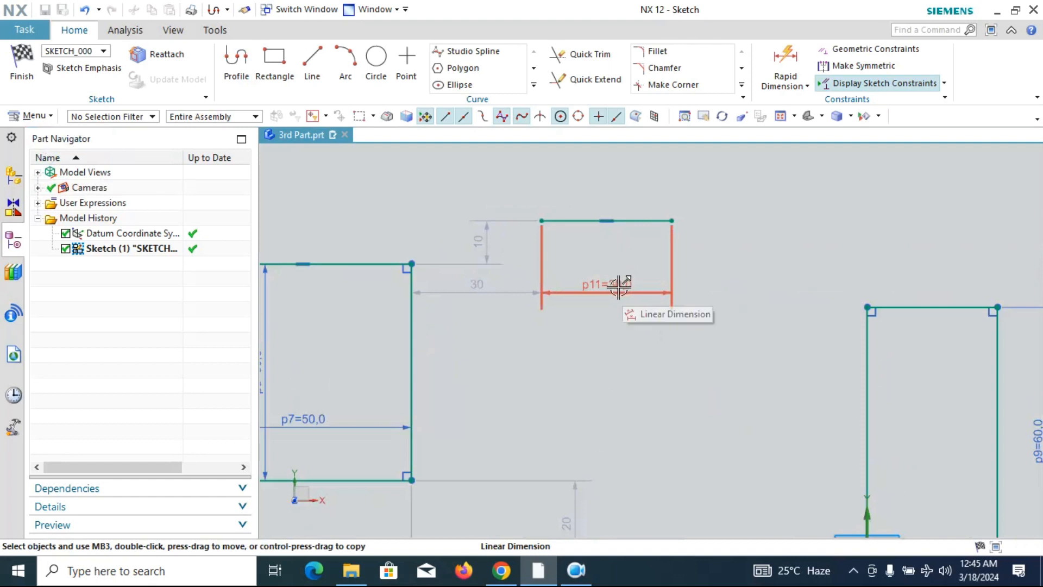
double_click(620, 286)
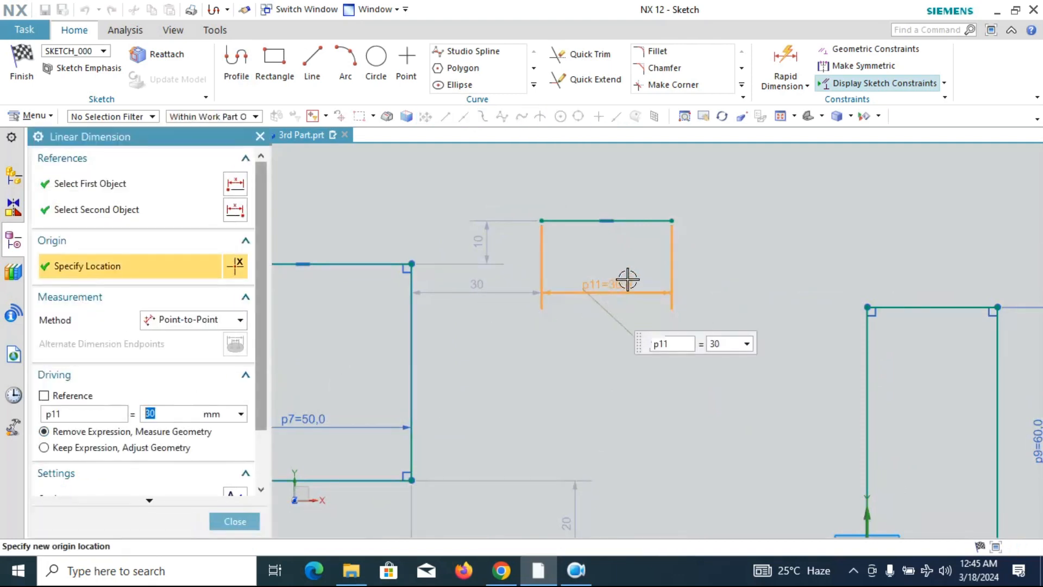
type("50")
key("Return")
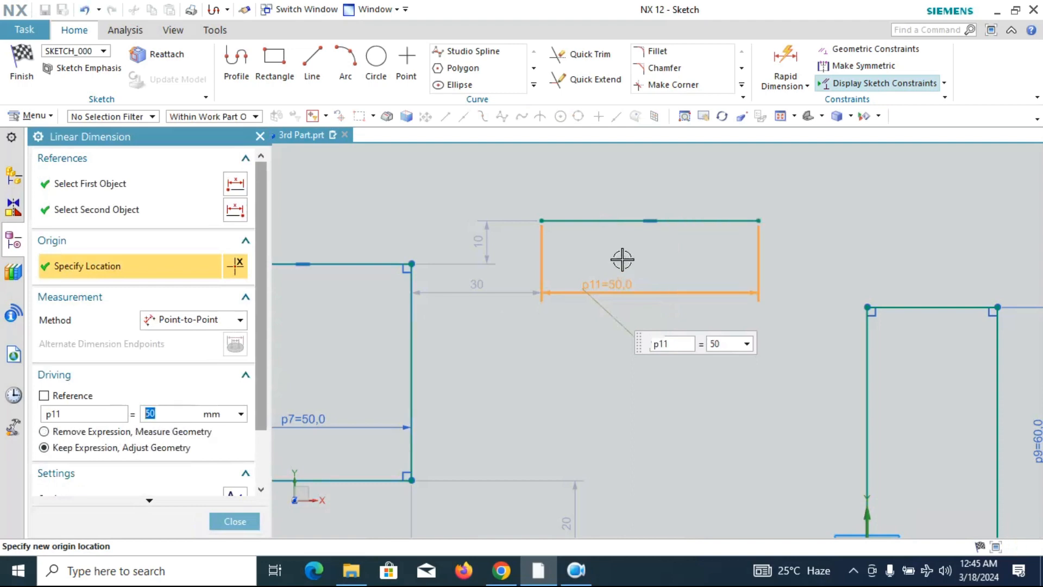
scroll(634, 287, "down", 1)
middle_click(679, 281)
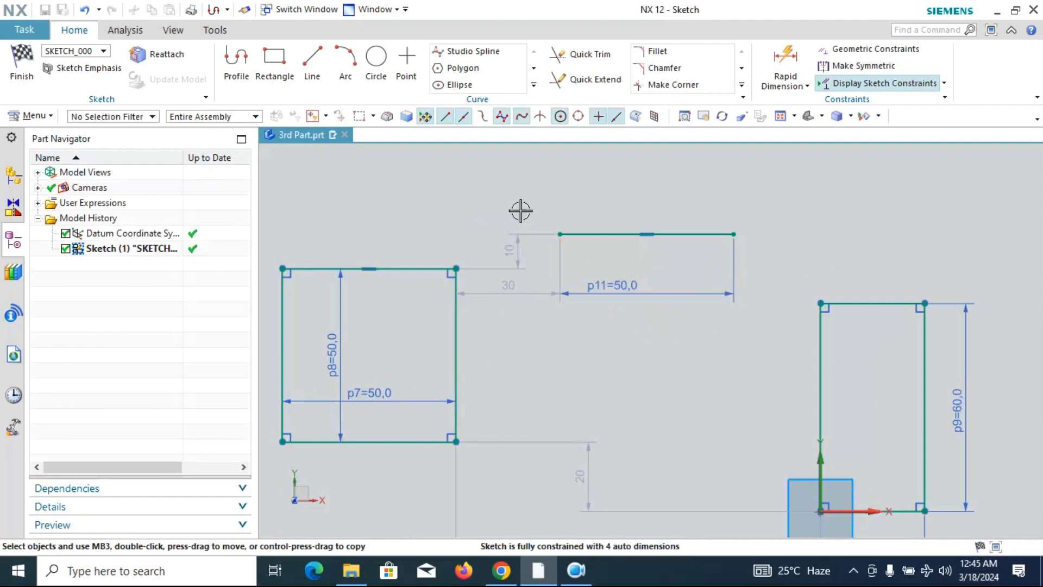
- Sketch a two-point rectangle about 82 by 62 mm above and to the right of the rectangle at the origin
left_click(274, 64)
scroll(506, 353, "down", 2)
scroll(506, 353, "down", 3)
scroll(670, 296, "up", 4)
left_click(562, 250)
left_click(707, 359)
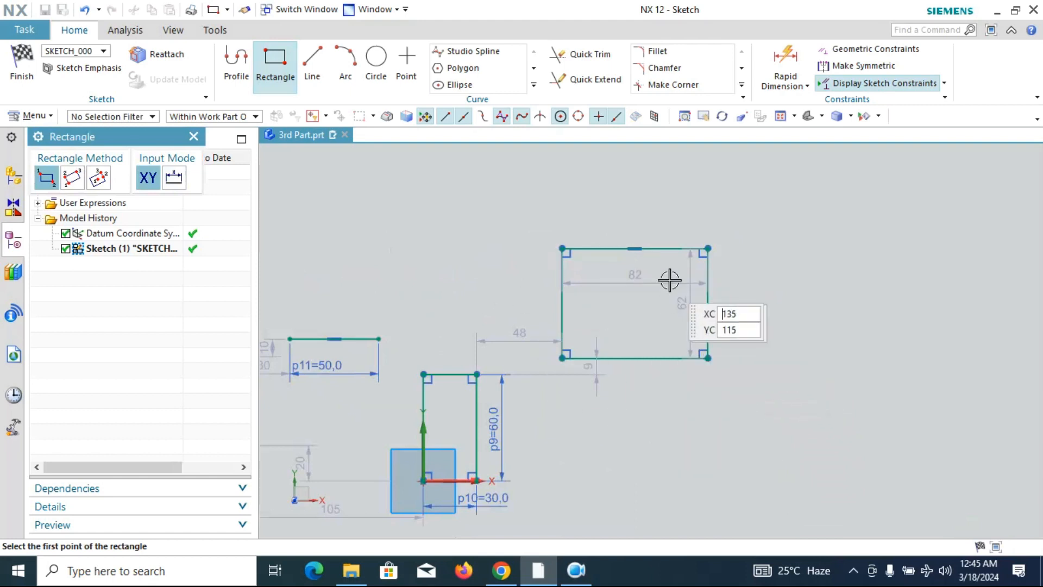
- Set the width of the rectangle above and to the right of the origin to 50 mm and its height to 100 mm
key("Escape")
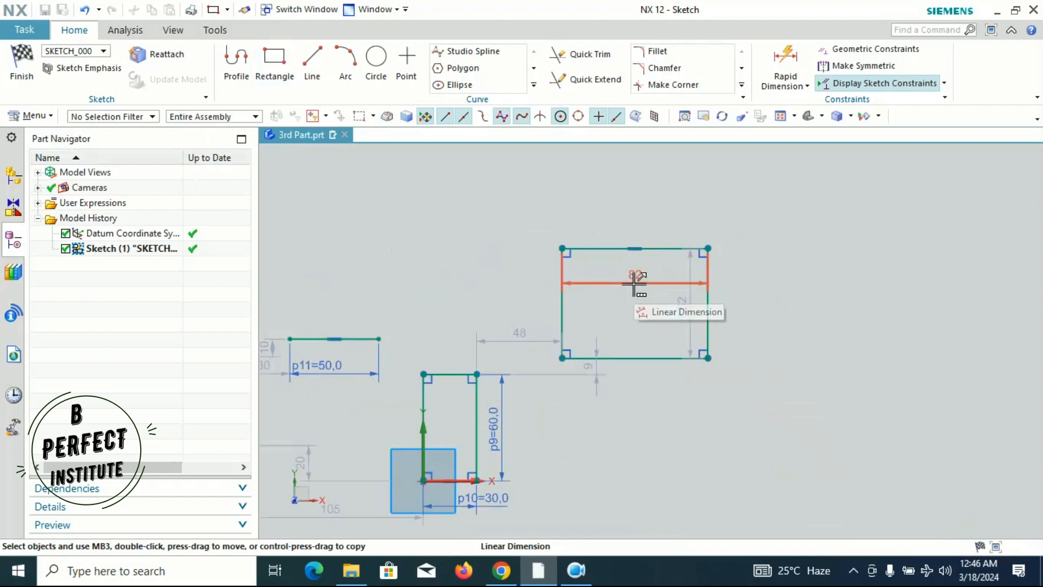
double_click(640, 275)
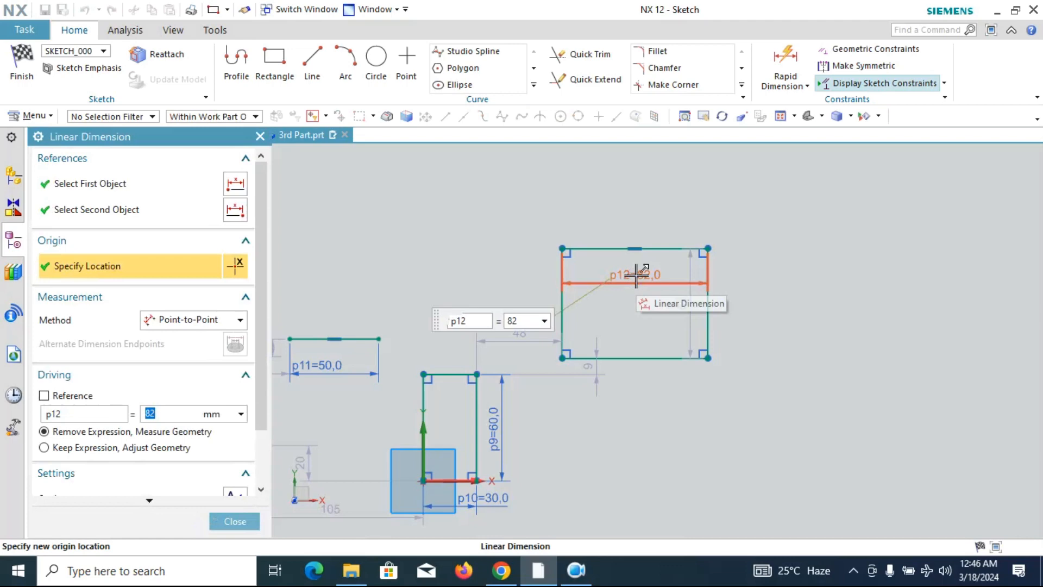
type("50")
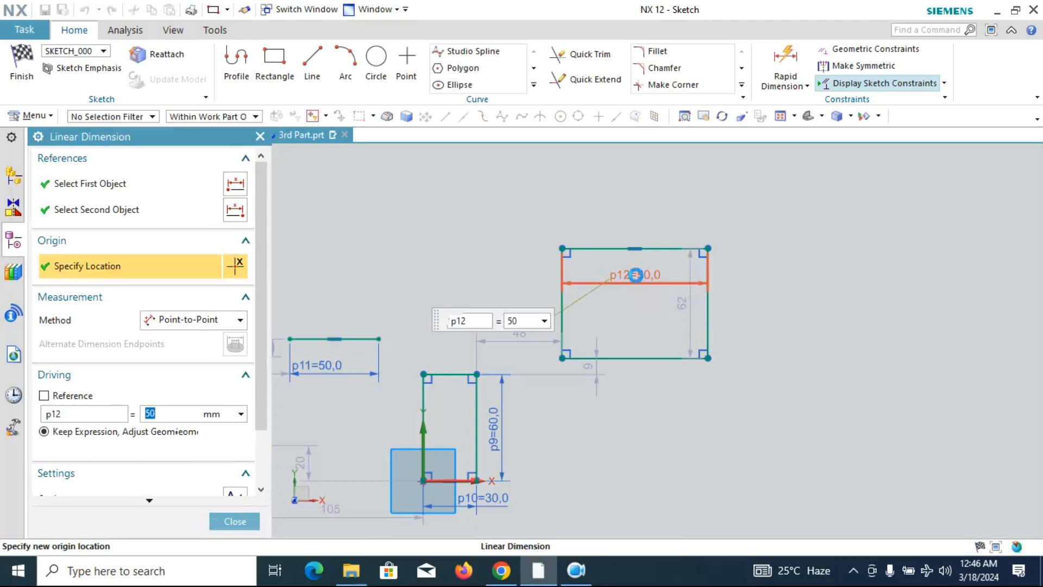
key("Return")
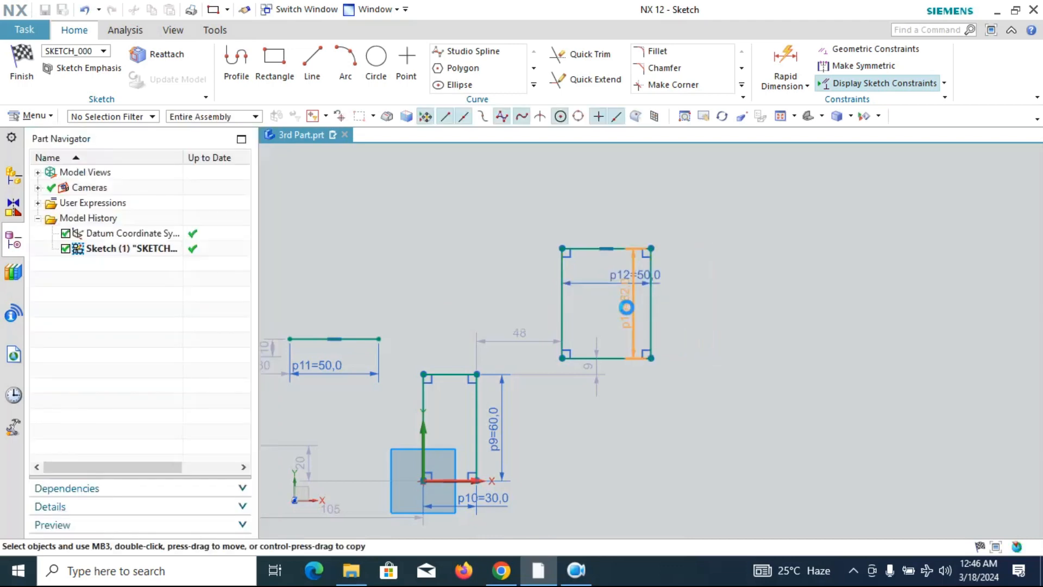
double_click(628, 308)
type("100")
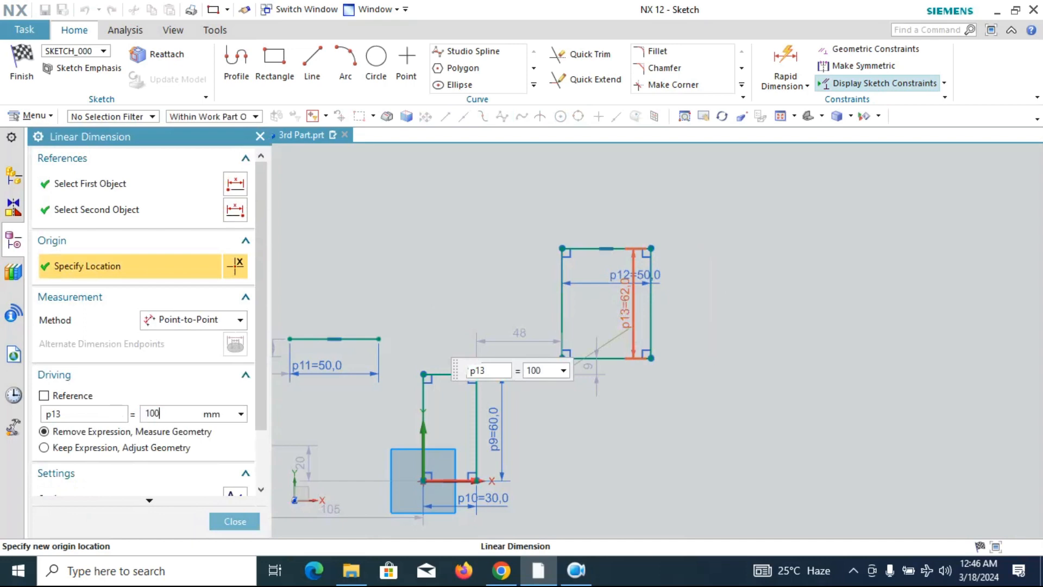
key("Return")
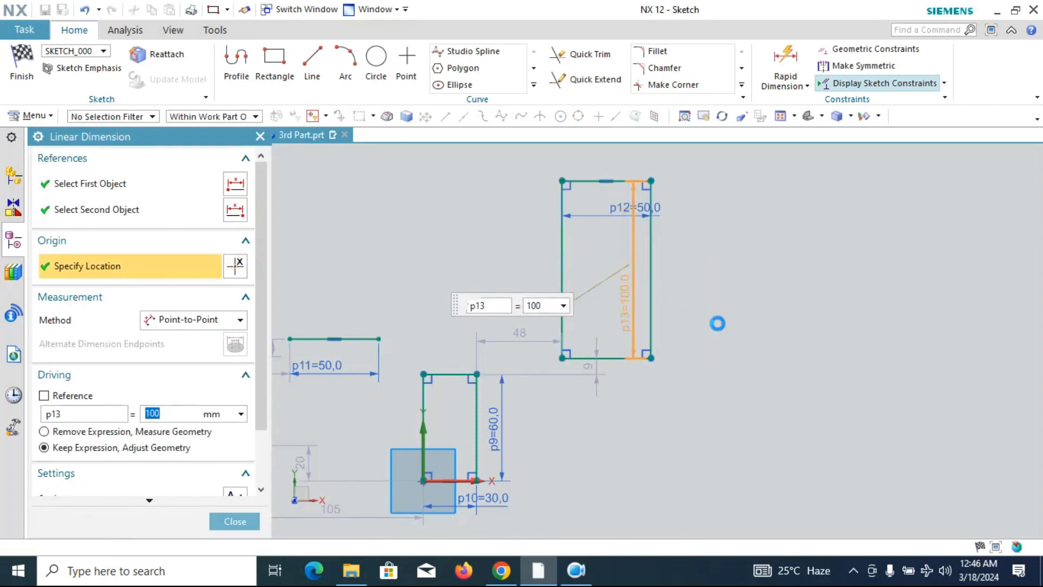
scroll(756, 323, "down", 3)
scroll(706, 326, "up", 2)
scroll(745, 326, "down", 1)
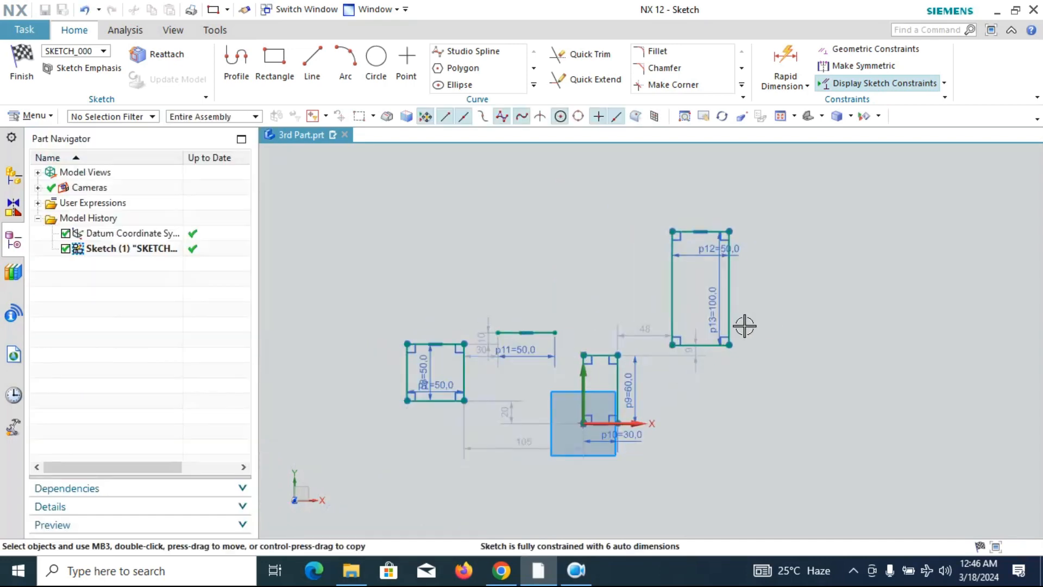
scroll(745, 316, "up", 2)
scroll(771, 302, "down", 2)
scroll(783, 336, "up", 3)
scroll(768, 372, "down", 2)
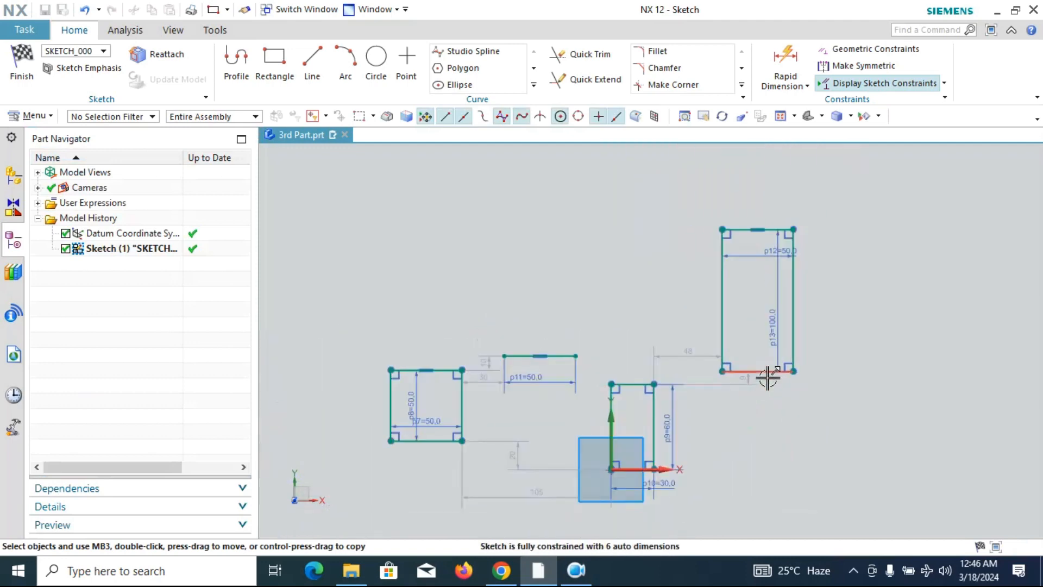
- Sketch a tilted rectangle by three points, about 108 by 95 mm at 66°, below and to the right of the 50 by 100 mm rectangle
left_click(275, 76)
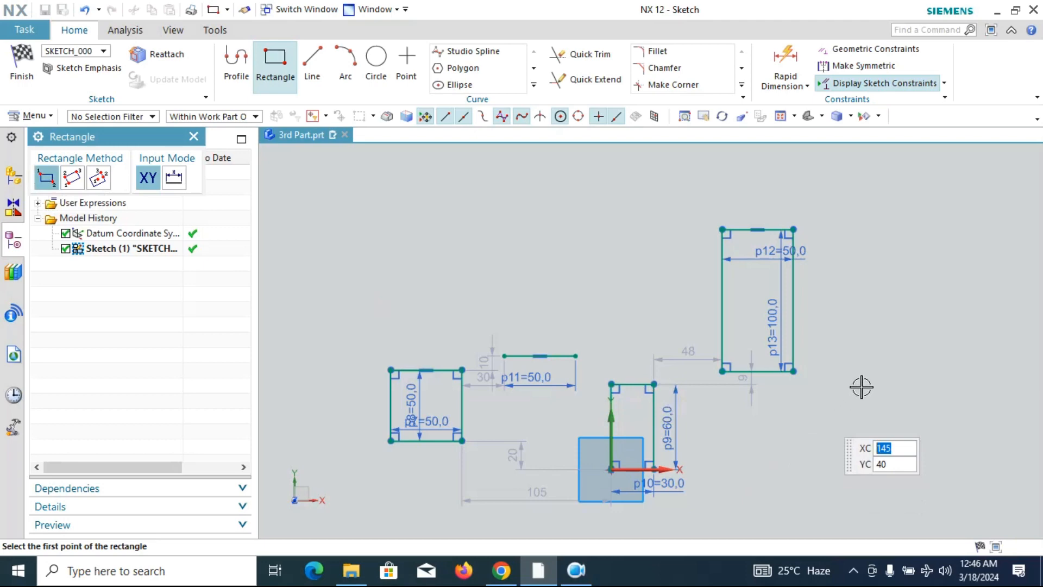
middle_click_drag(867, 383, 816, 376, "shift")
mouse_move(719, 344)
middle_mouse_down("shift")
mouse_move(676, 328)
mouse_move(636, 294)
mouse_move(637, 263)
middle_mouse_up("shift")
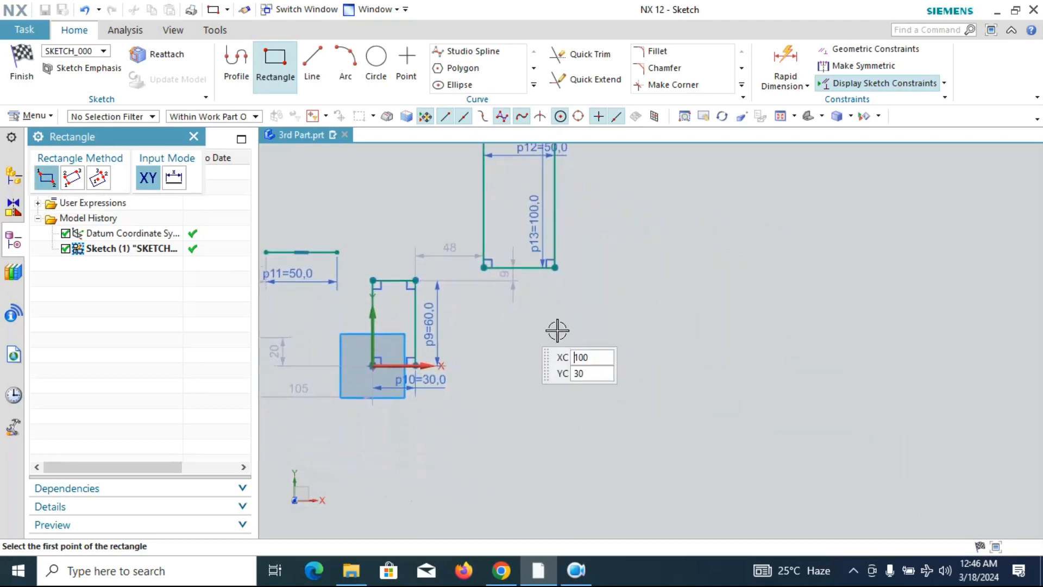
left_click(72, 178)
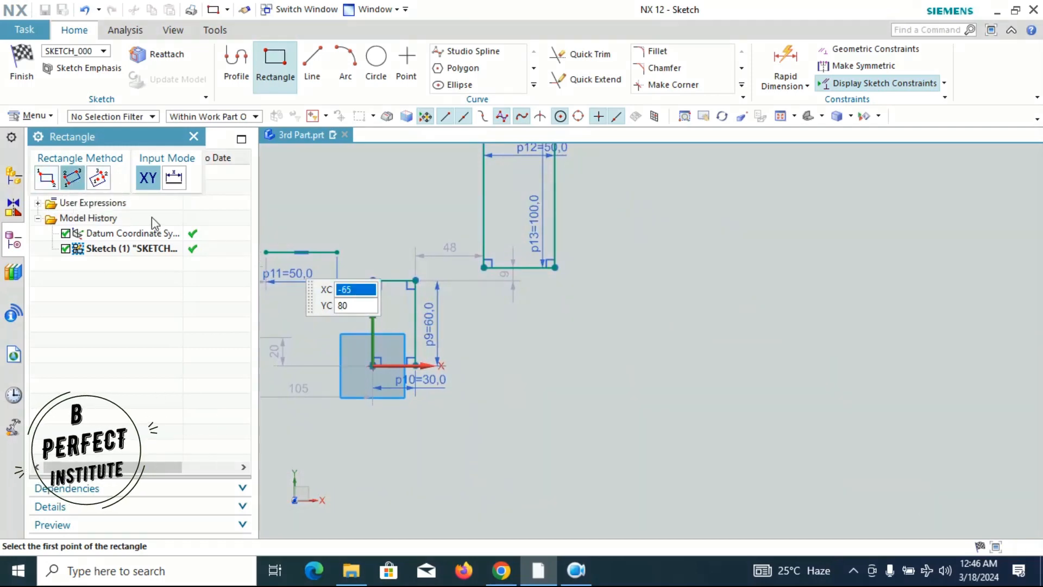
left_click(598, 388)
left_click(656, 265)
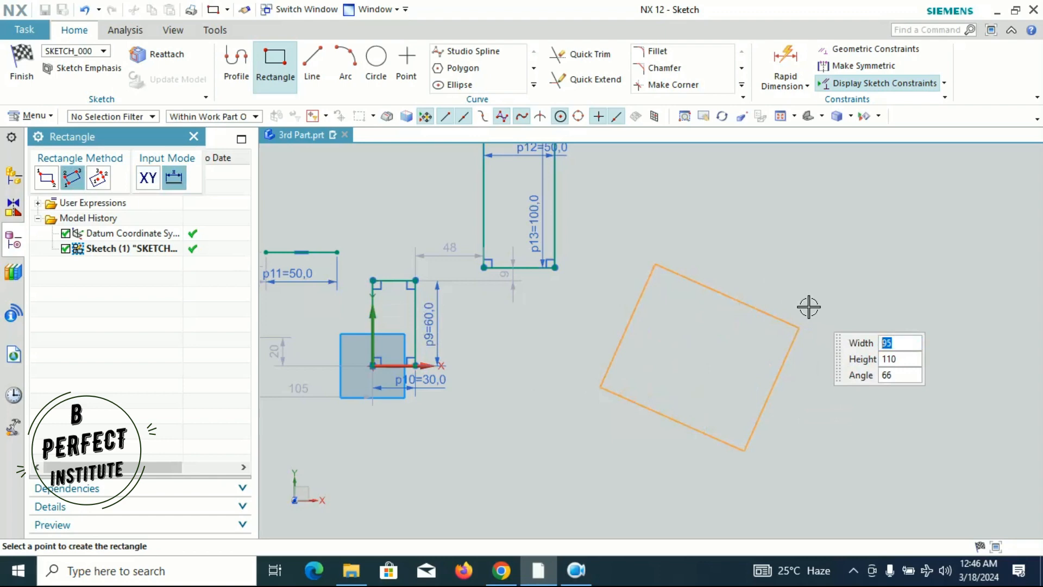
left_click(786, 348)
- Sketch a rectangle from its center, about 116 by 103 mm, centered on the tilted rectangle's right-hand upper corner
scroll(663, 269, "up", 3)
scroll(545, 261, "down", 6)
scroll(544, 258, "up", 2)
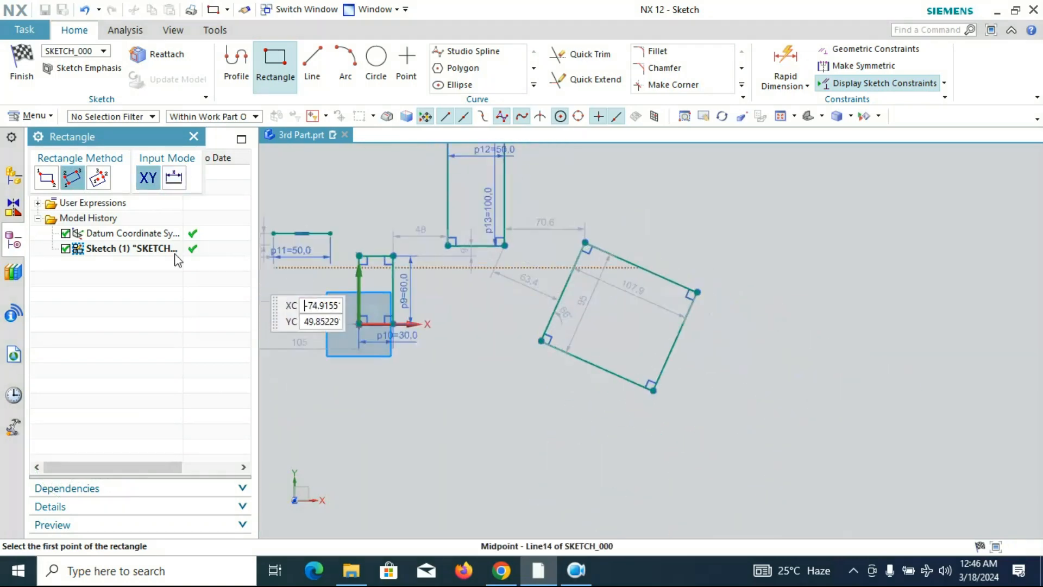
left_click(97, 188)
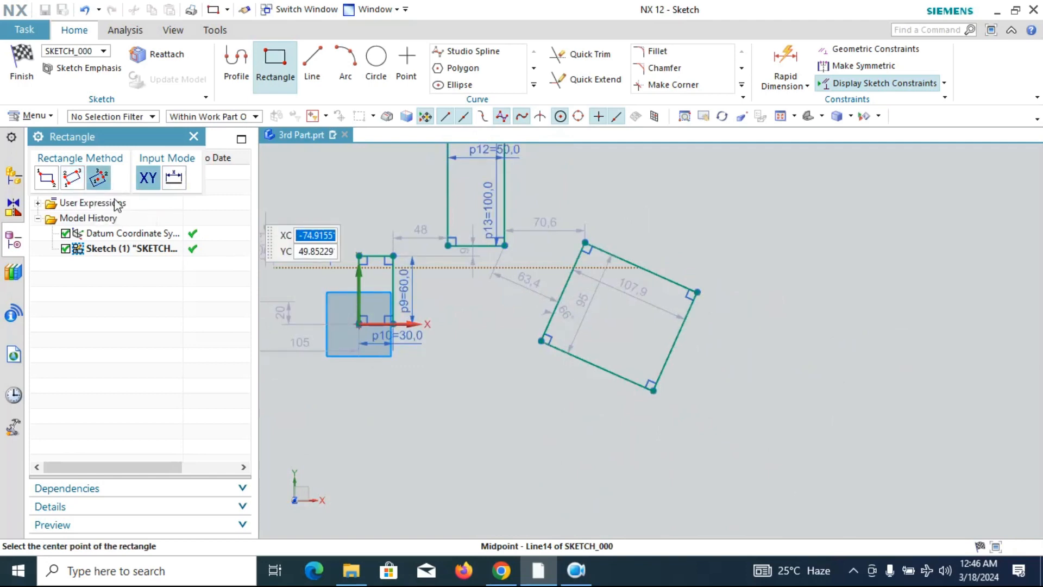
scroll(697, 293, "up", 2)
left_click(698, 293)
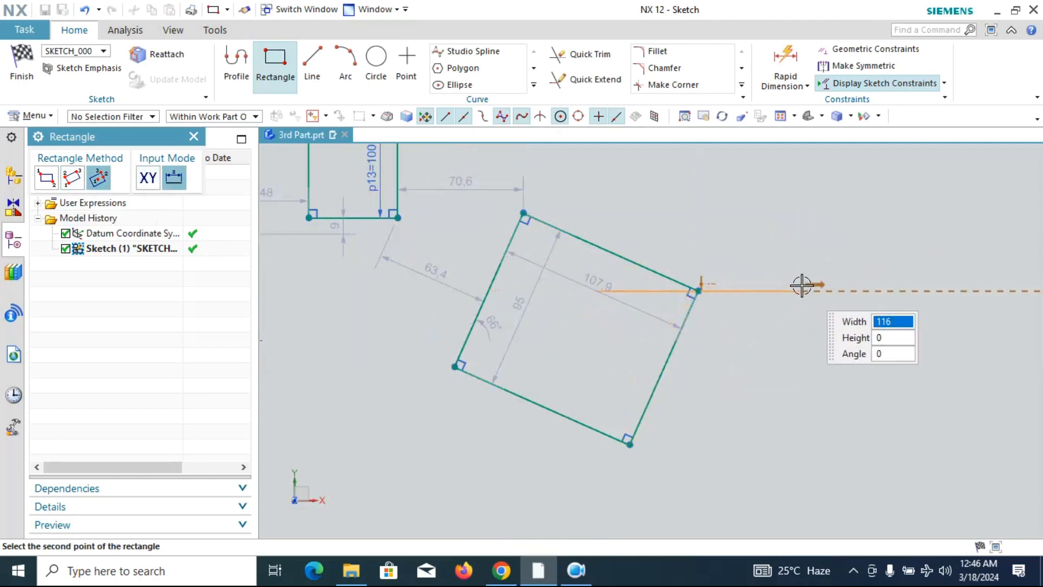
left_click(796, 380)
scroll(946, 359, "down", 1)
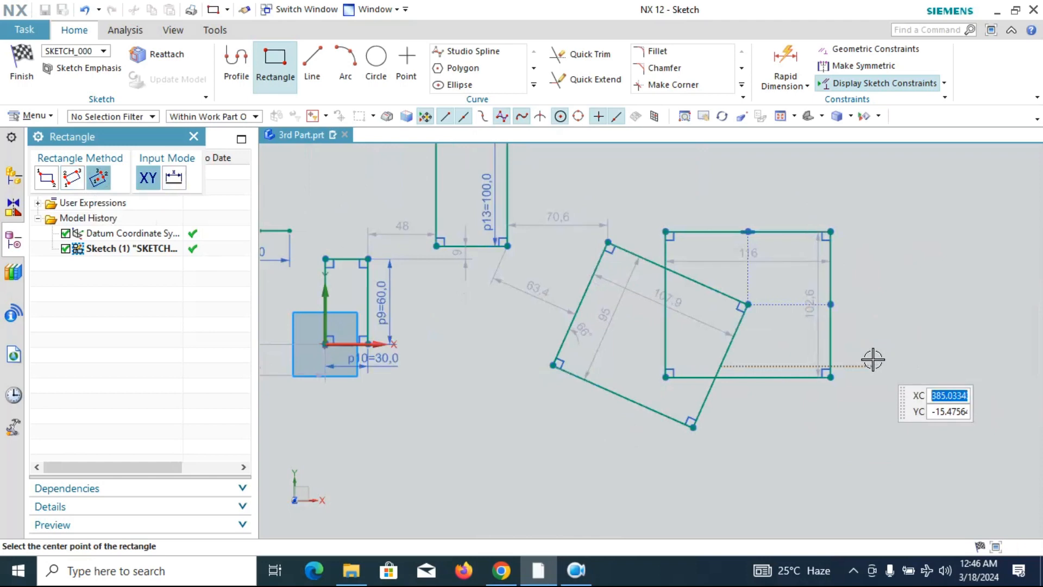
scroll(892, 347, "down", 2)
scroll(831, 345, "up", 3)
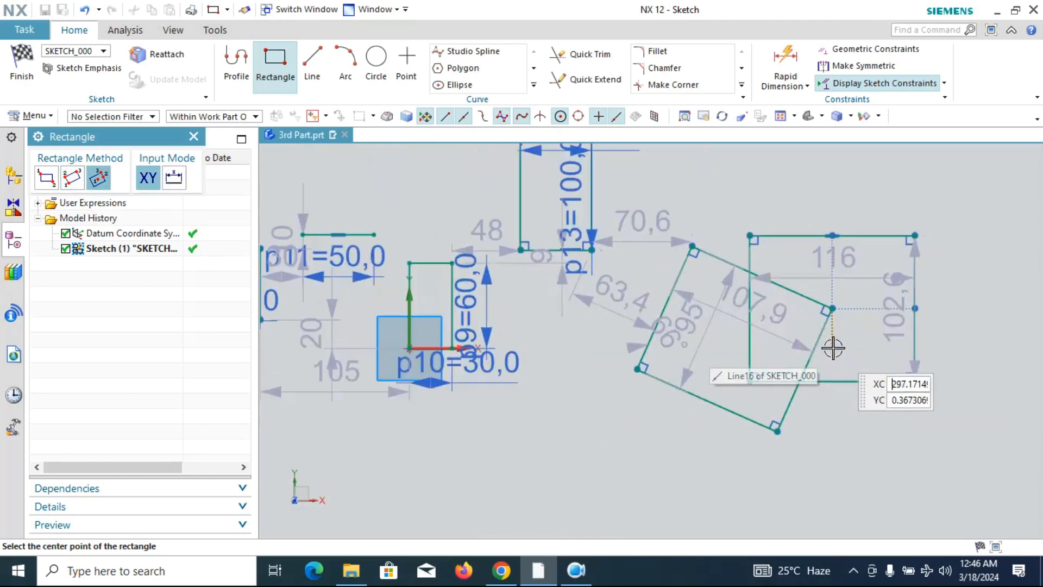
scroll(718, 371, "down", 2)
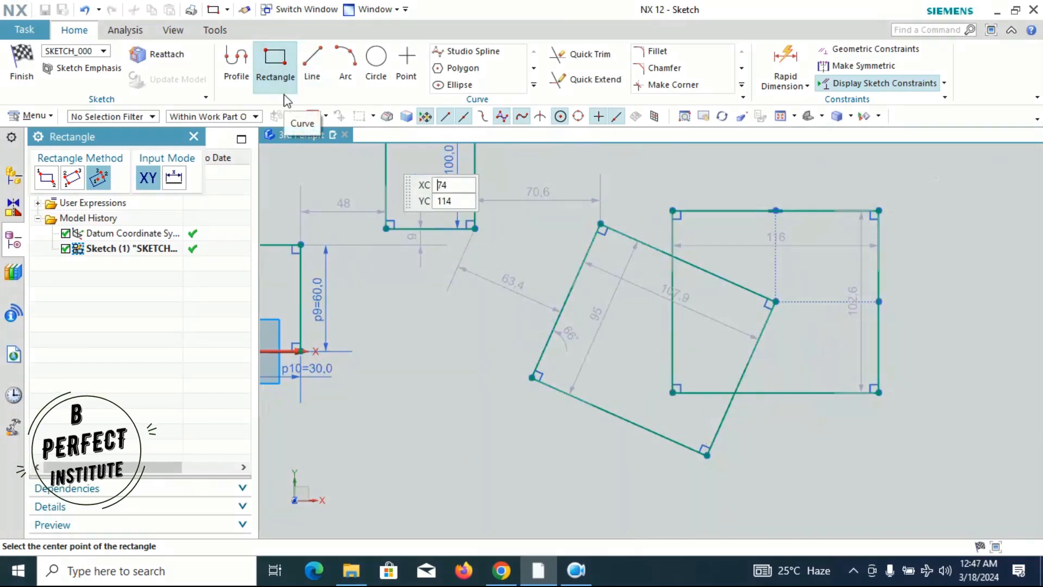
scroll(783, 366, "up", 3)
scroll(773, 368, "down", 3)
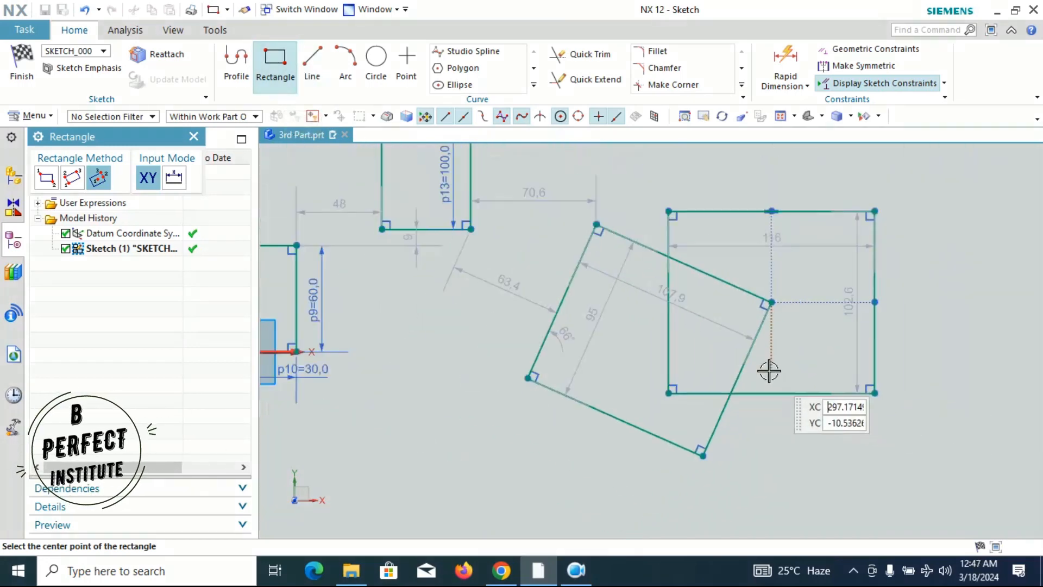
key("Escape")
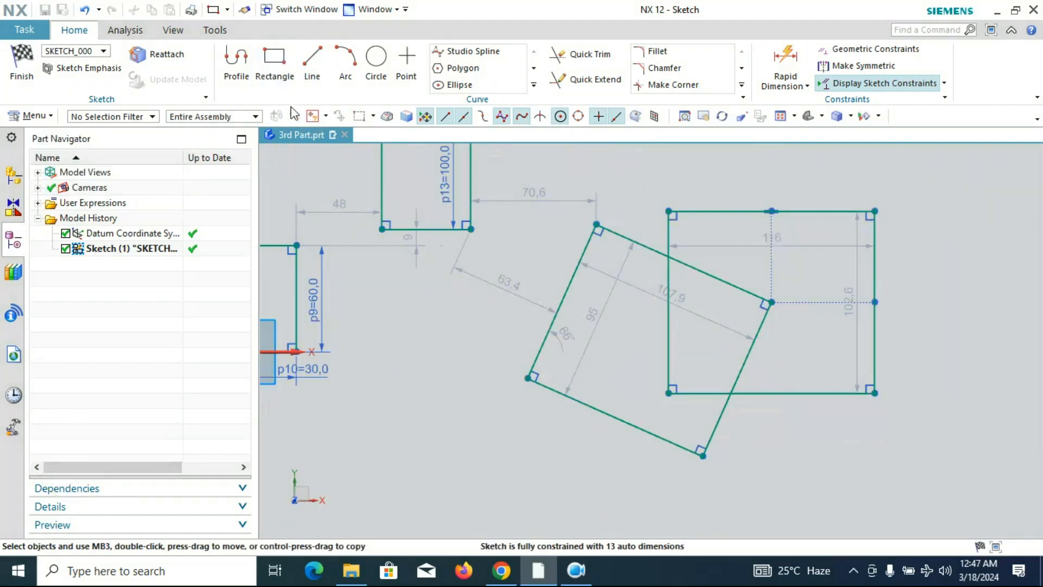
key("z")
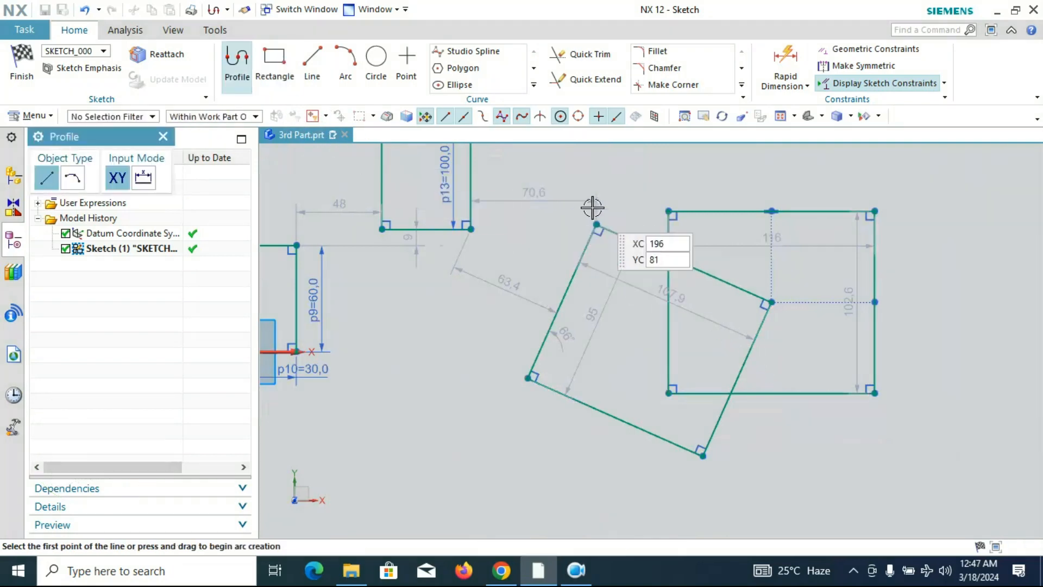
key("Escape")
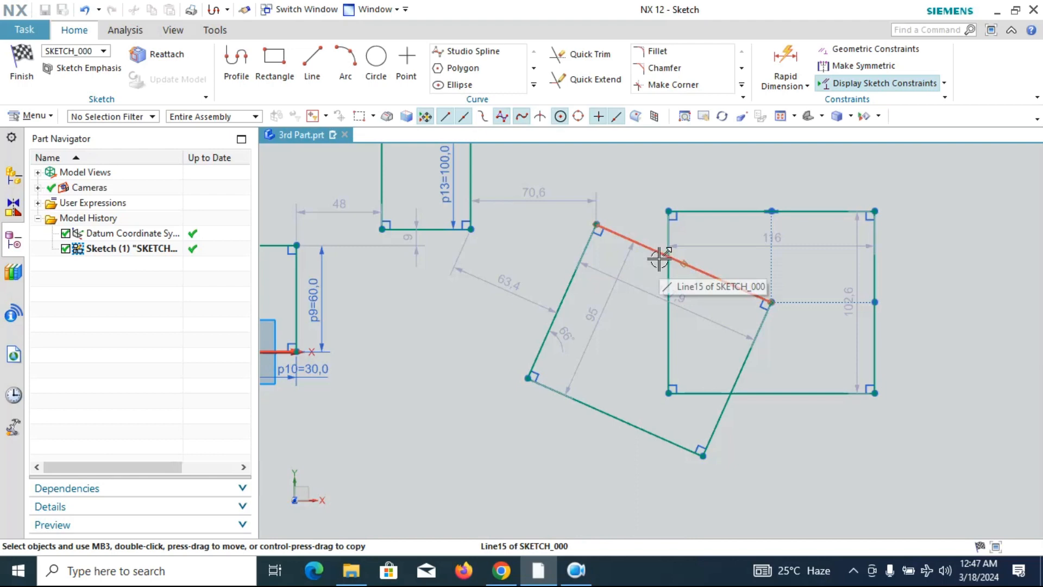
key("r")
key("Escape")
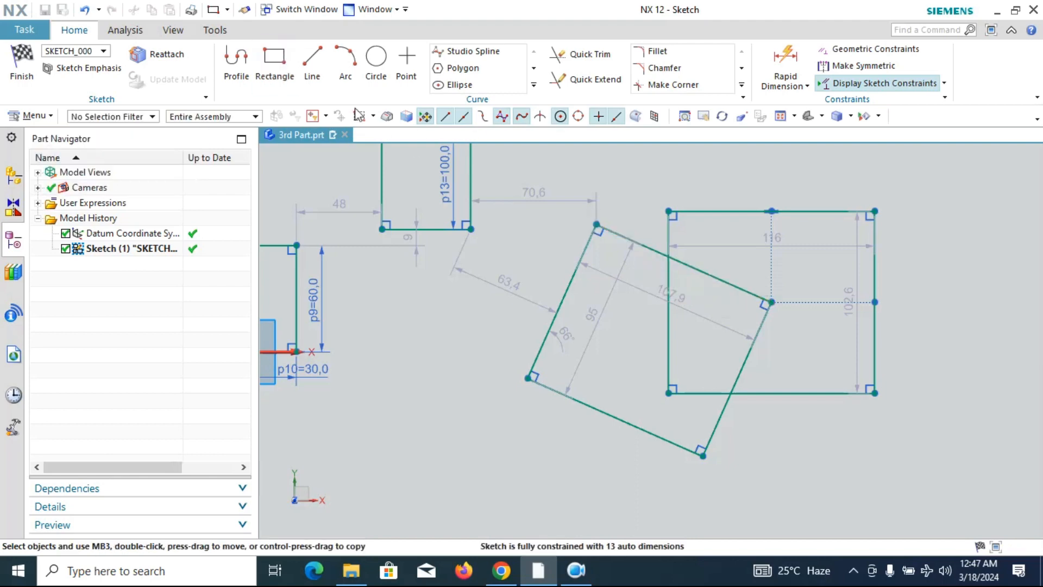
- Draw a horizontal line about 145 mm long below the rectangles and a vertical line about 90.5 mm down from its right end
scroll(690, 221, "down", 5)
scroll(654, 303, "up", 8)
key("l")
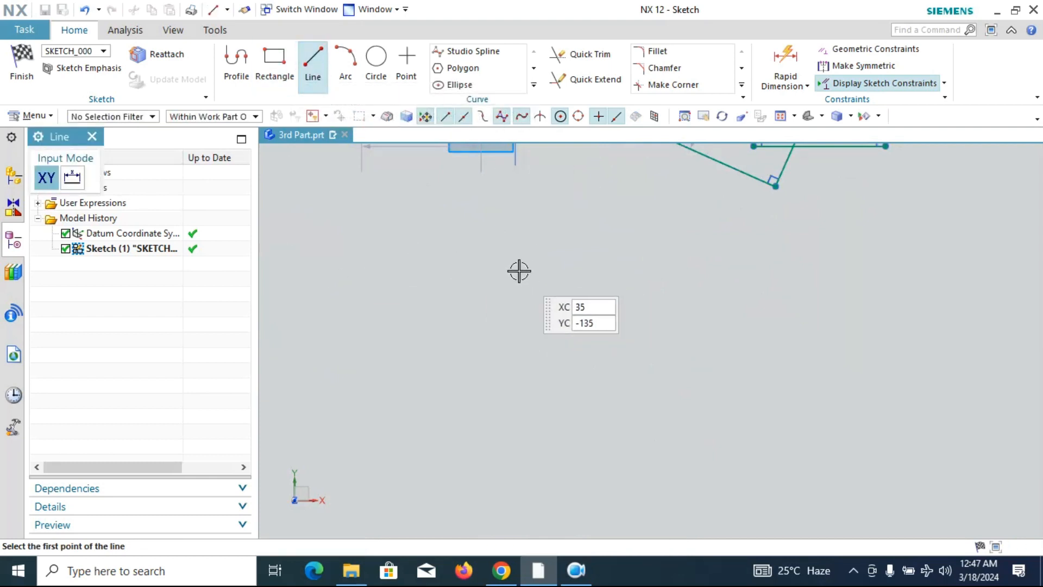
left_click(499, 272)
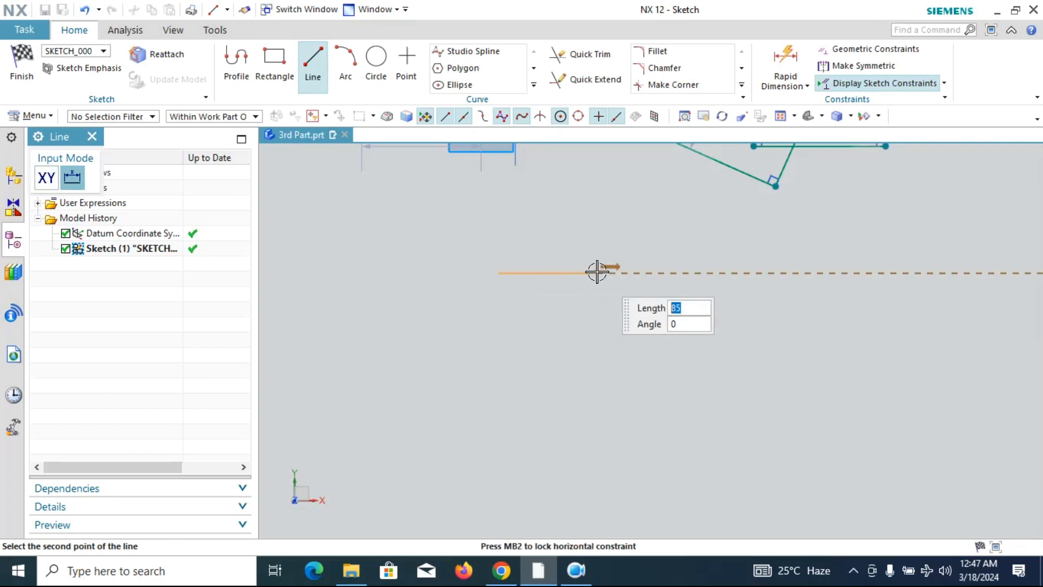
left_click(663, 273)
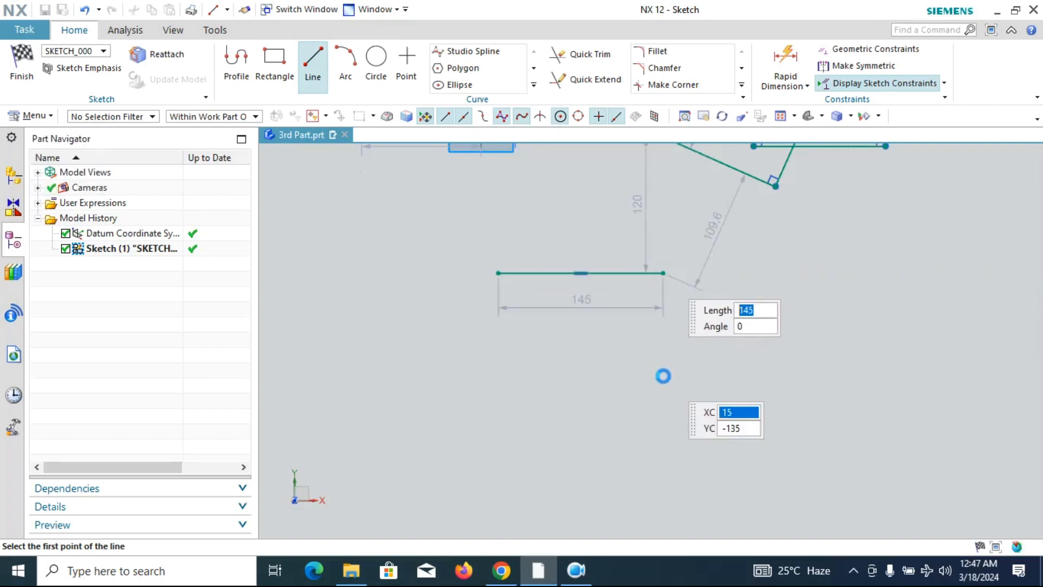
left_click(663, 376)
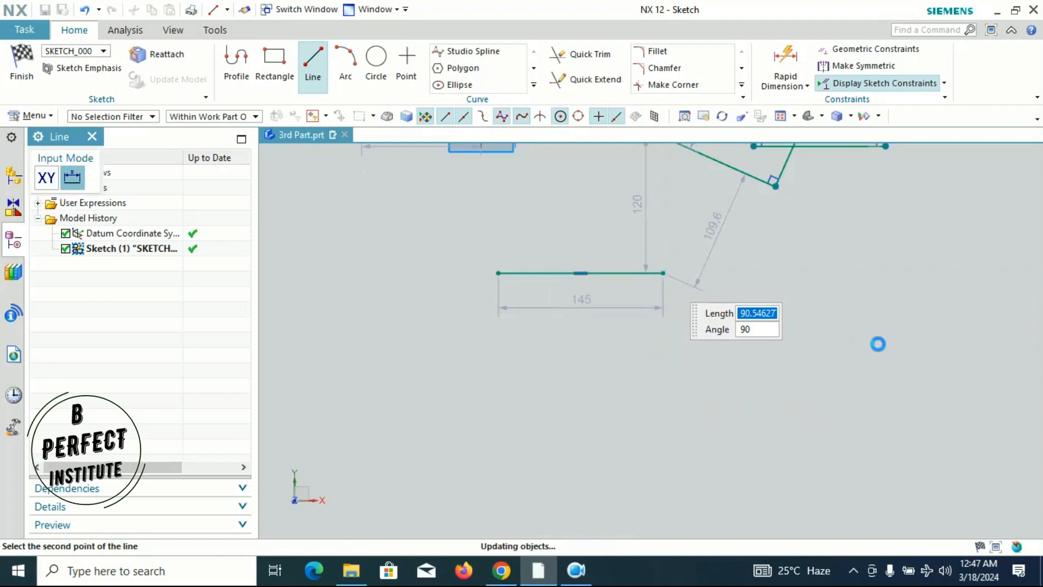
key("Escape")
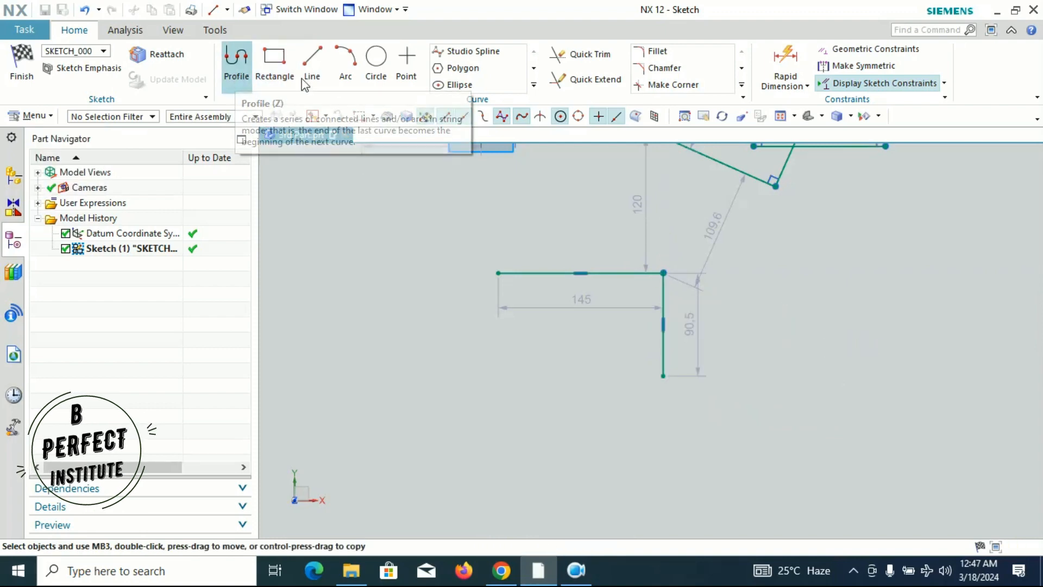
- Draw a horizontal line about 70 mm long below the 145 mm line and a line about 124 mm sloping down from its right end
left_click(242, 67)
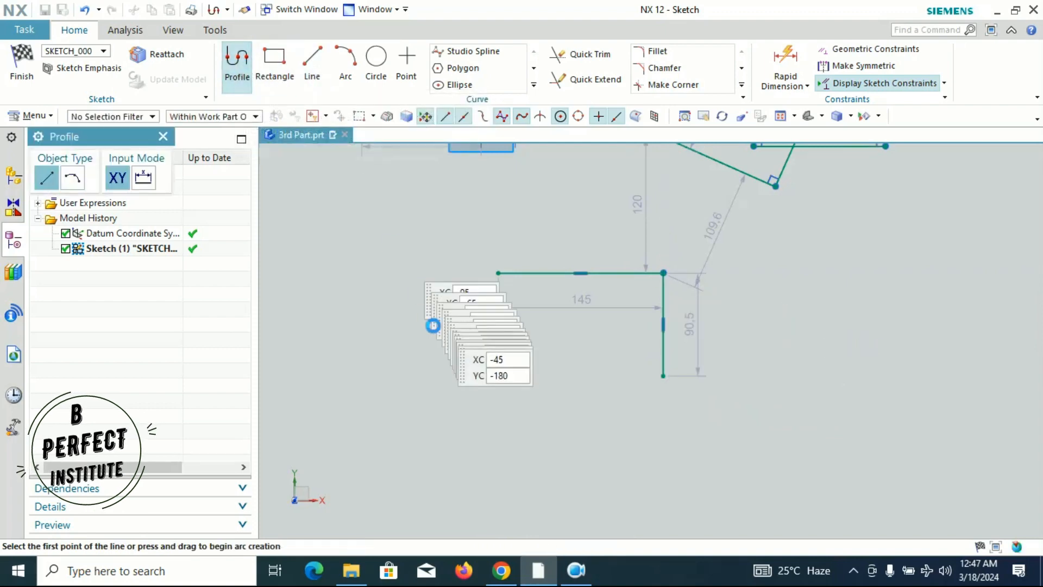
key("l")
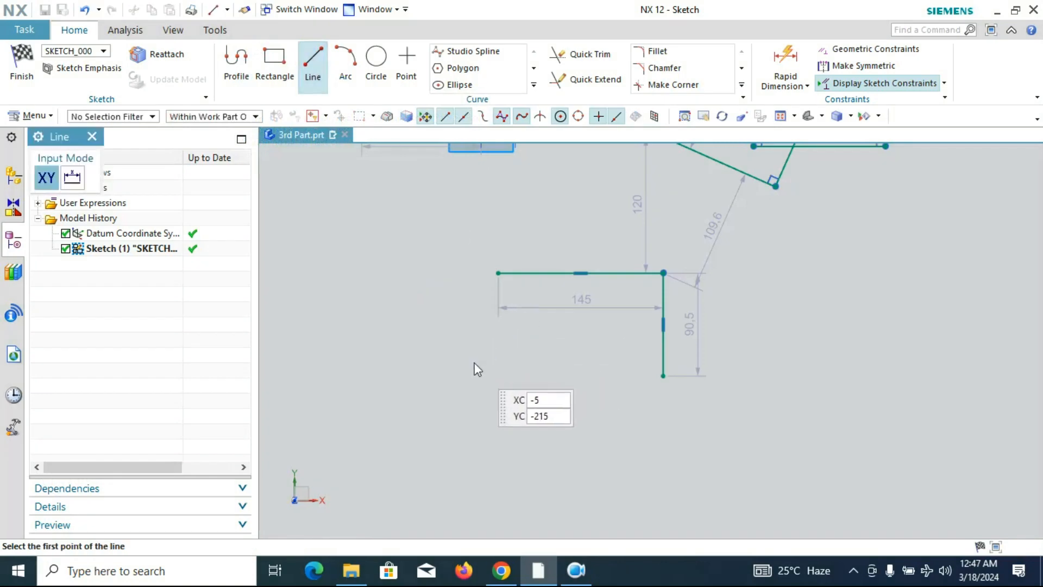
left_click(465, 364)
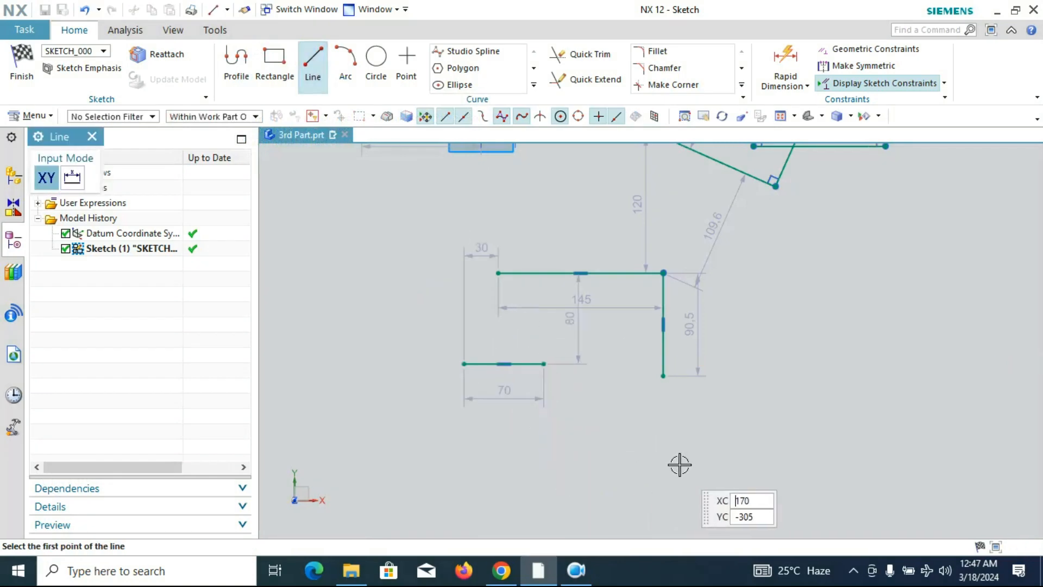
left_click(645, 460)
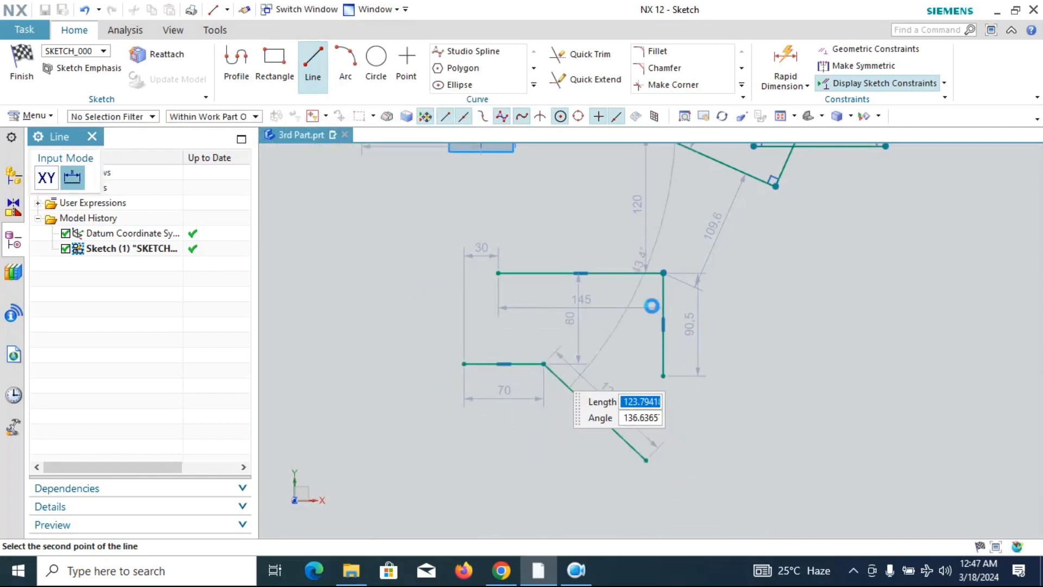
- Draw a connected profile below the other lines: about 90 mm horizontal, 137 mm sloping down, 84.5 mm vertical and 115 mm back horizontally
scroll(619, 236, "down", 3)
left_click(237, 65)
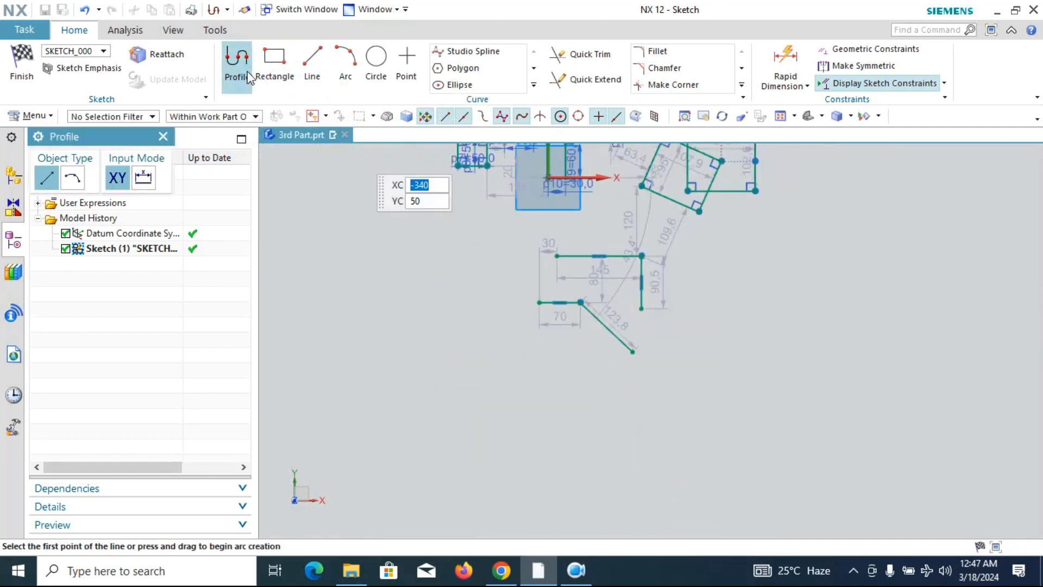
scroll(550, 344, "up", 1)
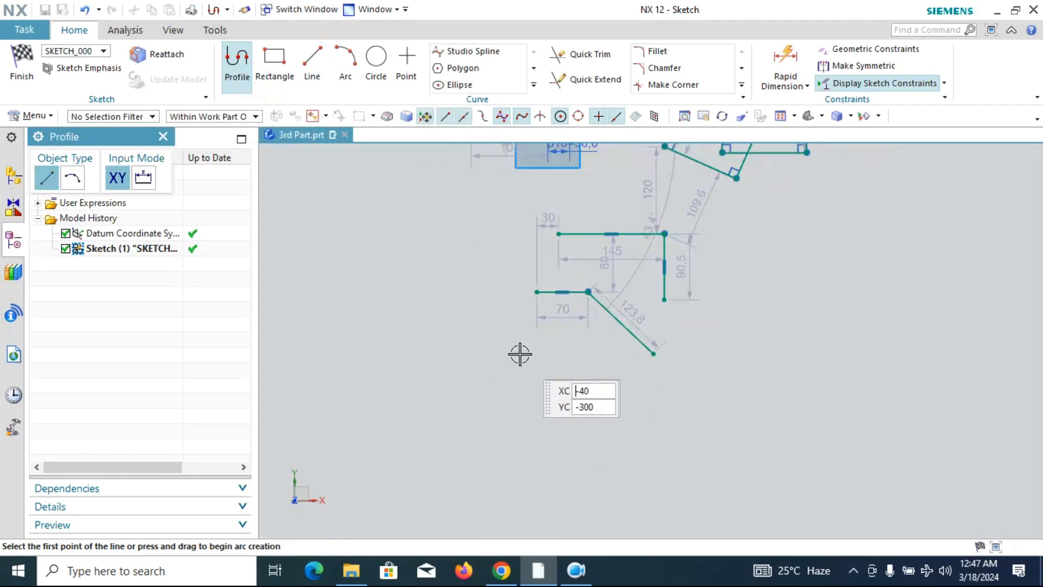
left_click(522, 358)
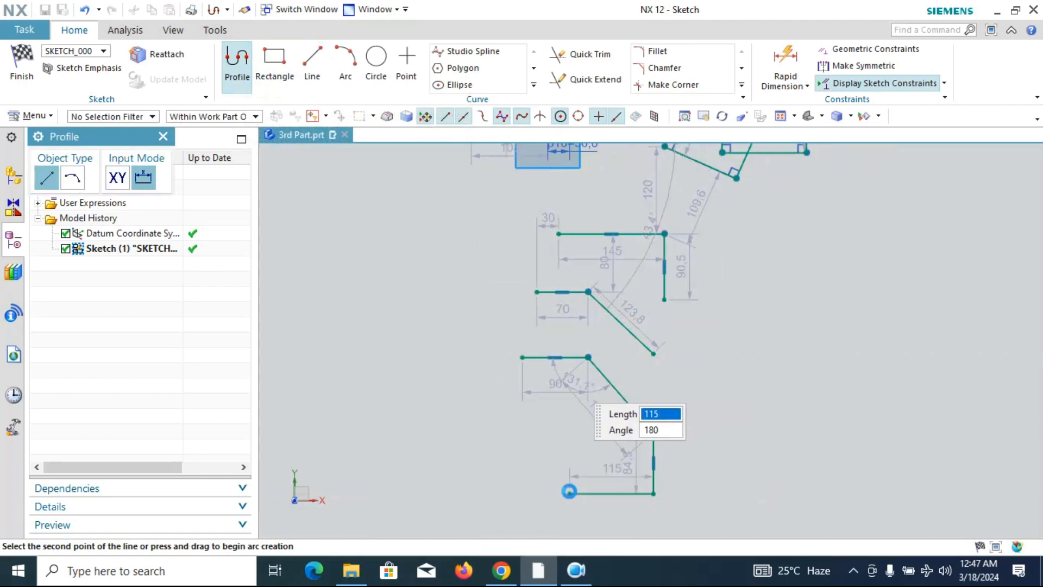
key("Escape")
scroll(605, 479, "up", 2)
scroll(600, 422, "up", 2)
key("Escape")
scroll(538, 348, "down", 3)
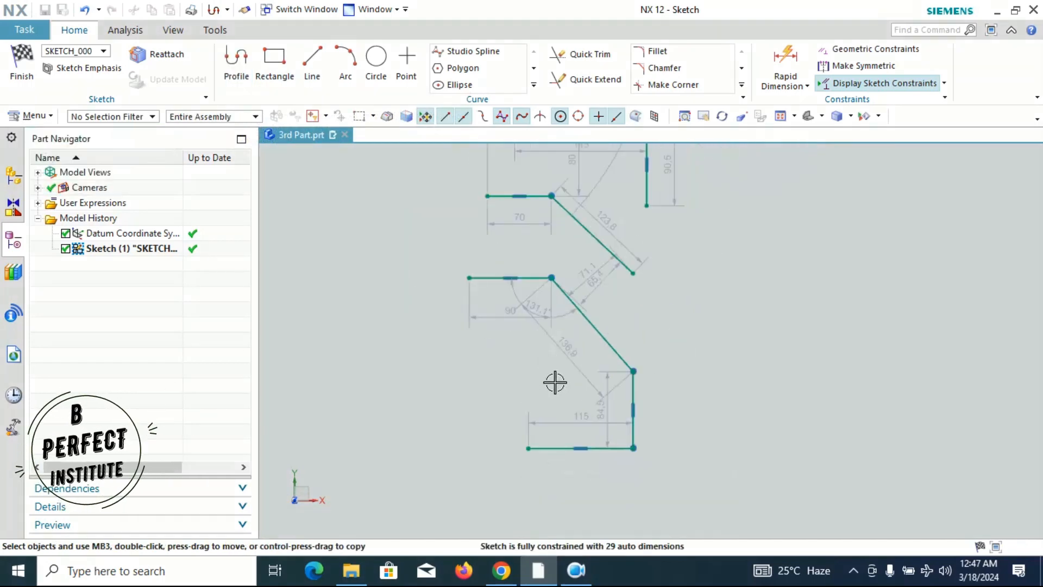
scroll(554, 381, "up", 1)
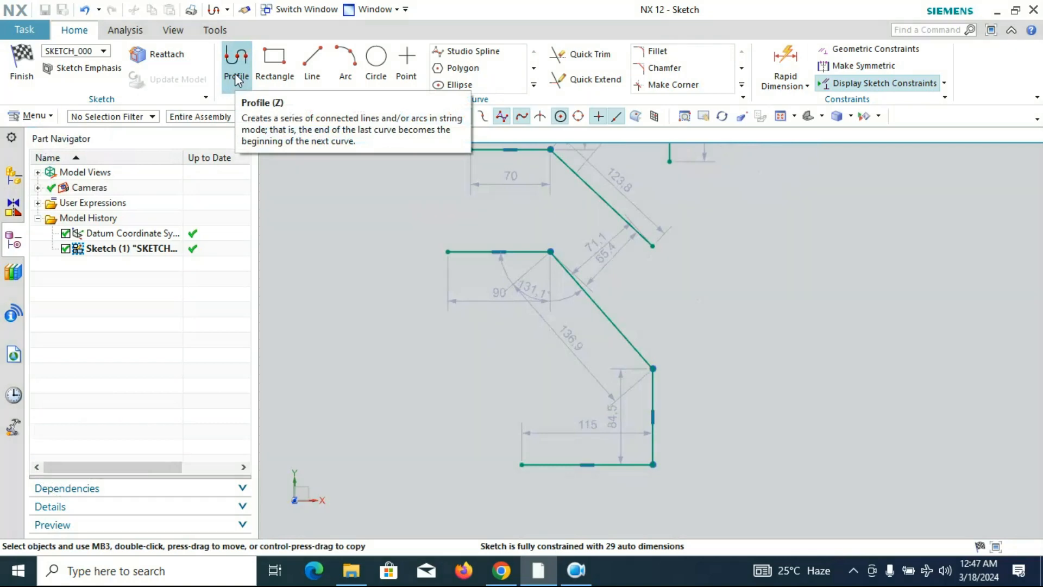
- Draw a horizontal line 100 mm long to the right of the connected profile
left_click(315, 71)
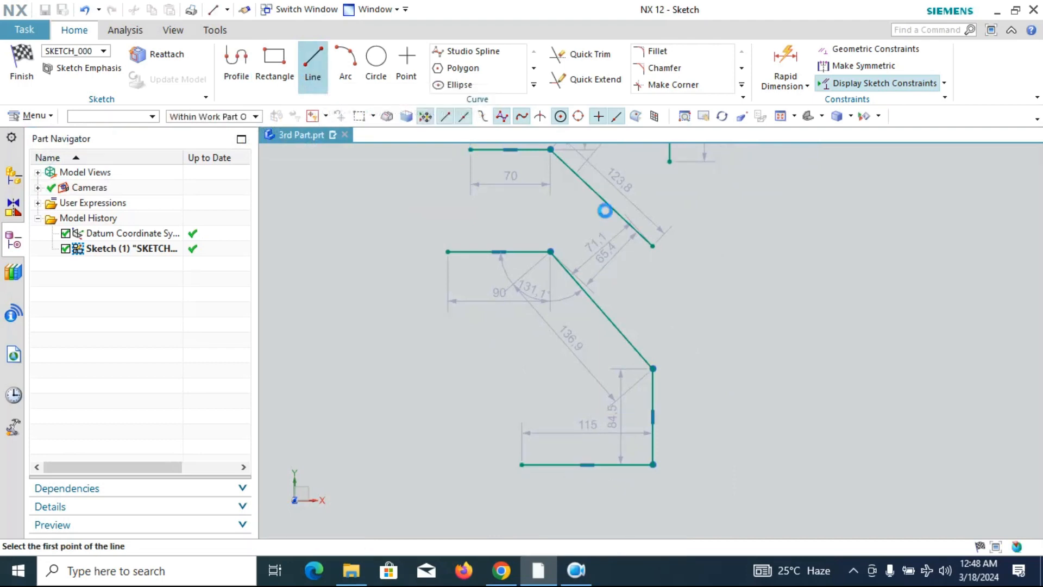
left_click(727, 315)
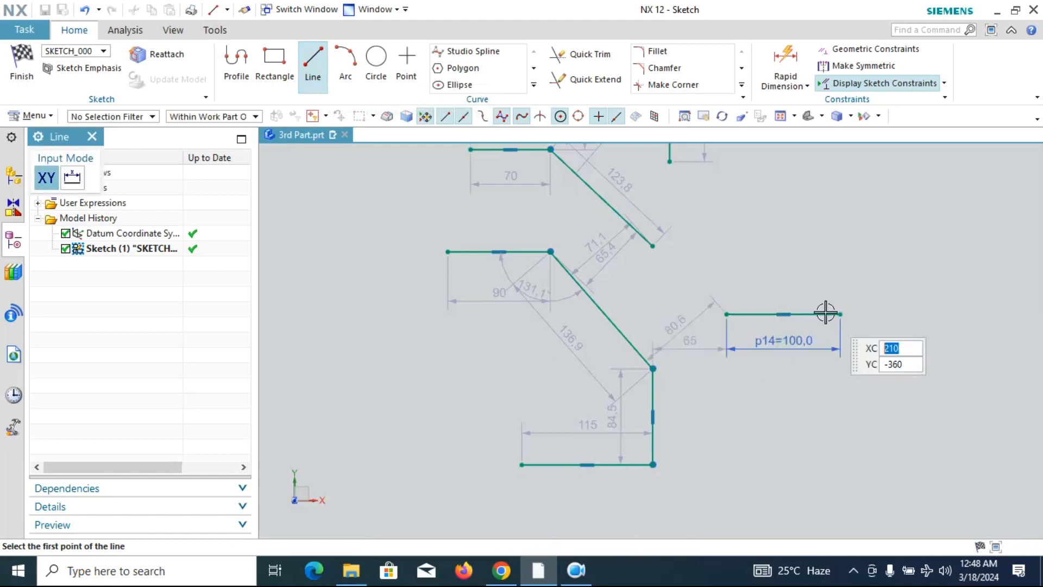
scroll(735, 236, "up", 3)
scroll(683, 282, "down", 5)
scroll(703, 251, "up", 4)
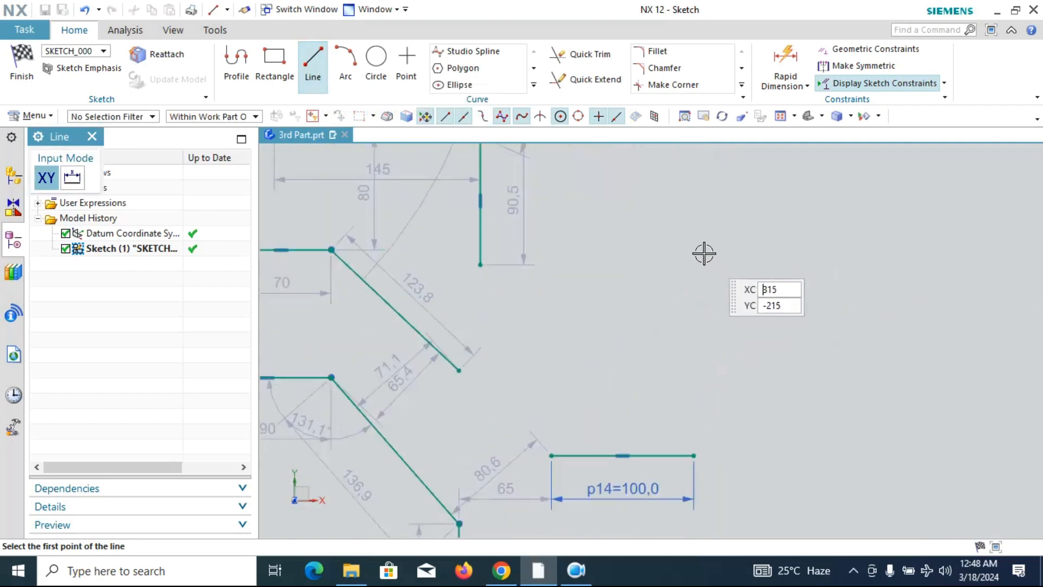
- Draw a line 100 mm long at 45° above the horizontal 100 mm line
left_click(623, 278)
type("100")
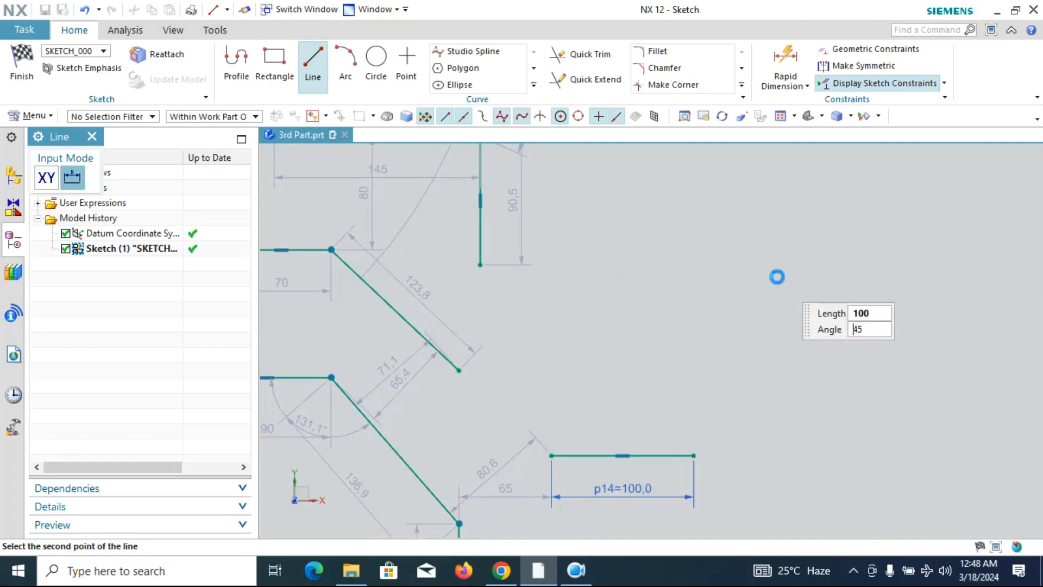
scroll(749, 282, "up", 5)
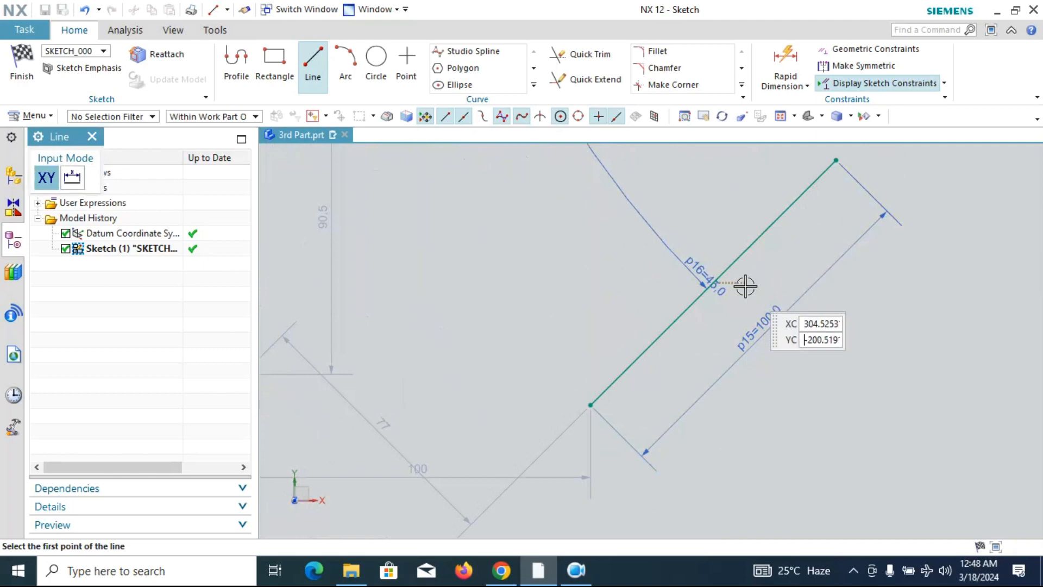
scroll(720, 280, "up", 2)
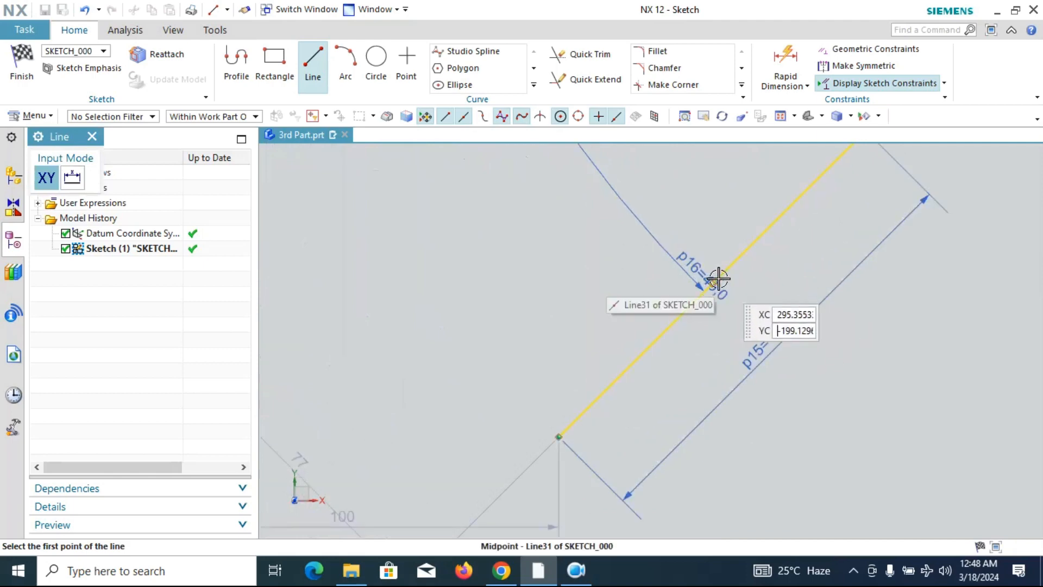
scroll(730, 282, "down", 3)
scroll(750, 321, "up", 1)
scroll(749, 322, "up", 2)
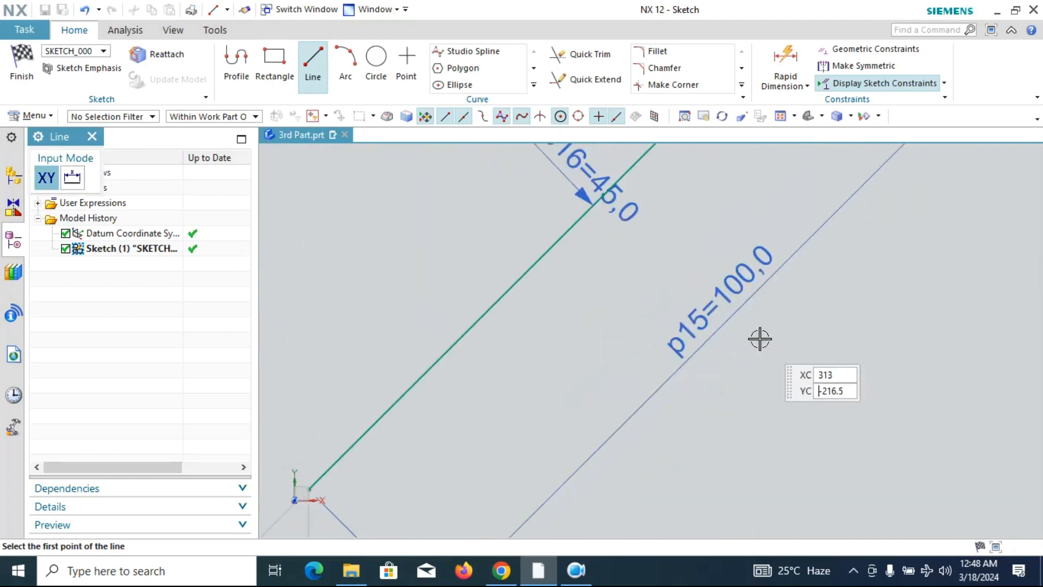
scroll(759, 318, "down", 7)
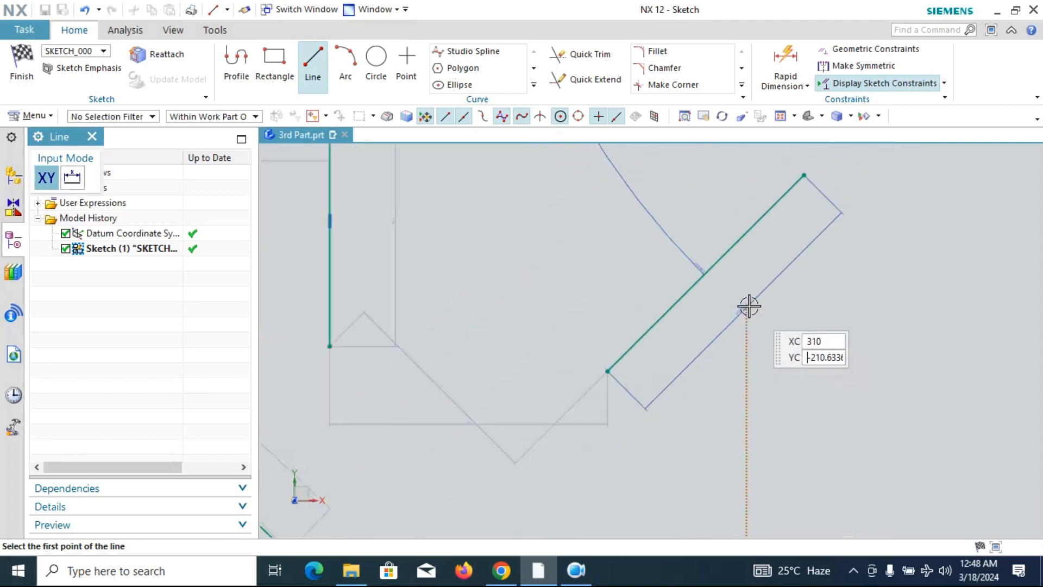
- Delete all curves and dimensions from the sketch
mouse_move(855, 247)
middle_mouse_down()
mouse_move(795, 269)
mouse_move(826, 263)
mouse_move(834, 203)
mouse_move(858, 283)
mouse_move(824, 242)
mouse_move(833, 196)
mouse_move(783, 326)
mouse_move(821, 217)
mouse_move(719, 261)
mouse_move(794, 347)
mouse_move(741, 233)
mouse_move(634, 213)
mouse_move(633, 239)
middle_mouse_up()
scroll(701, 317, "down", 9)
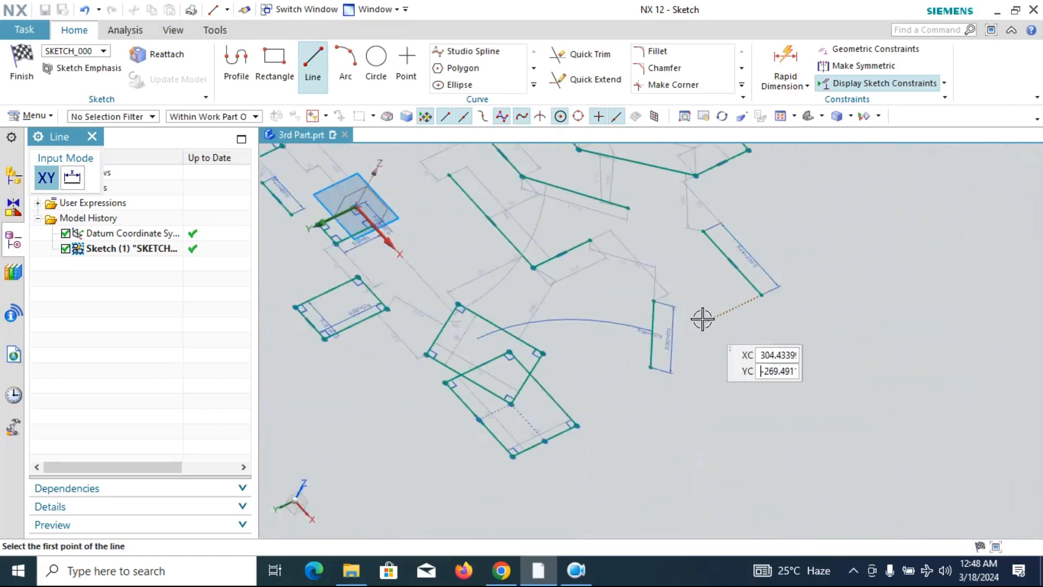
scroll(696, 302, "up", 4)
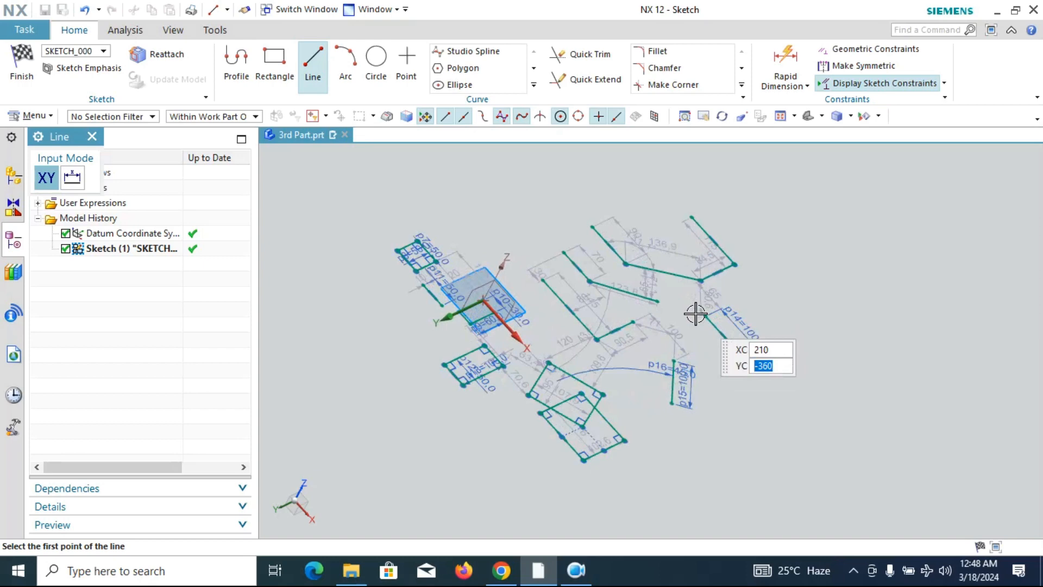
key("Escape")
key("ctrl+a")
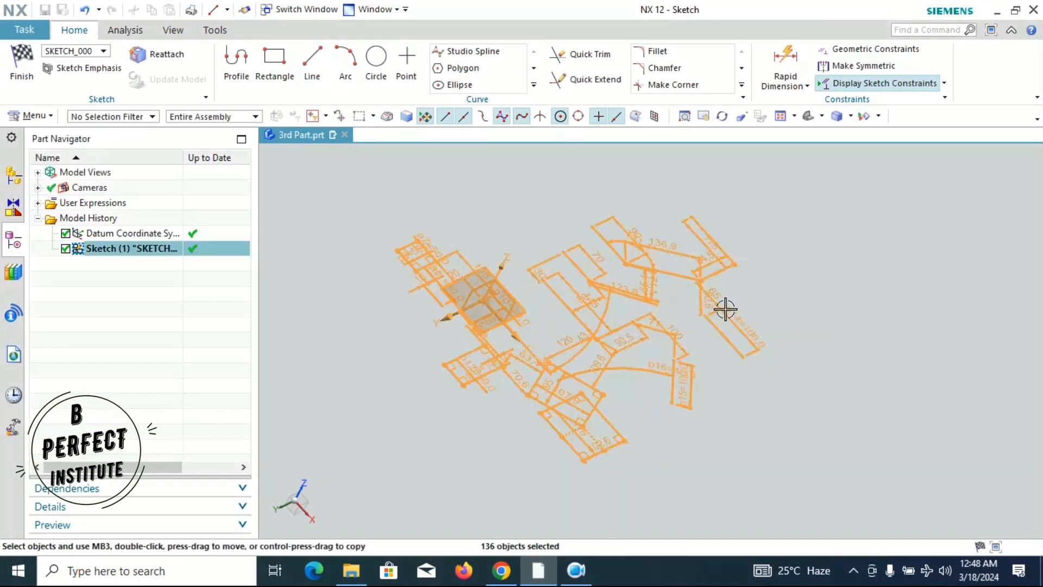
key("Delete")
mouse_move(629, 340)
middle_mouse_down()
mouse_move(445, 230)
mouse_move(454, 179)
mouse_move(586, 231)
mouse_move(482, 228)
mouse_move(617, 235)
mouse_move(470, 221)
mouse_move(439, 281)
middle_mouse_up()
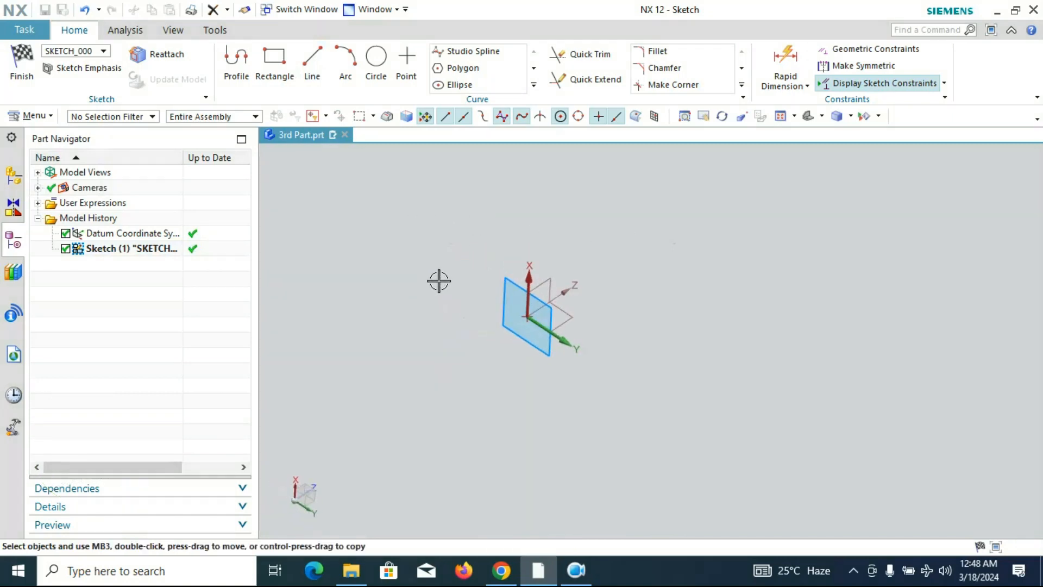
mouse_move(571, 327)
middle_mouse_down()
mouse_move(503, 303)
mouse_move(433, 308)
mouse_move(498, 302)
mouse_move(617, 365)
mouse_move(643, 365)
mouse_move(623, 364)
middle_mouse_up()
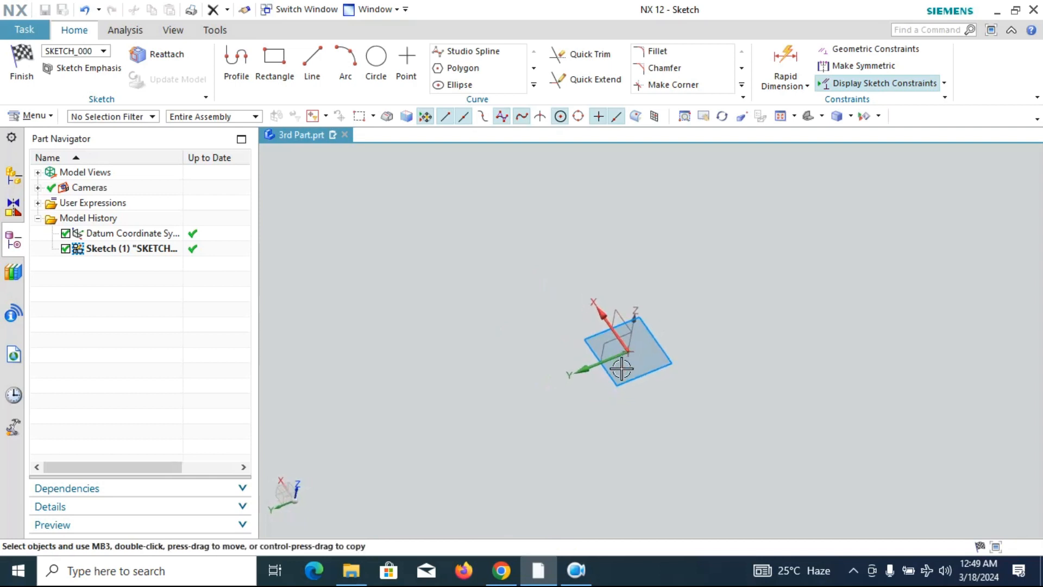
- Start an Extrude and open a new section sketch on the XY plane
scroll(621, 370, "up", 6)
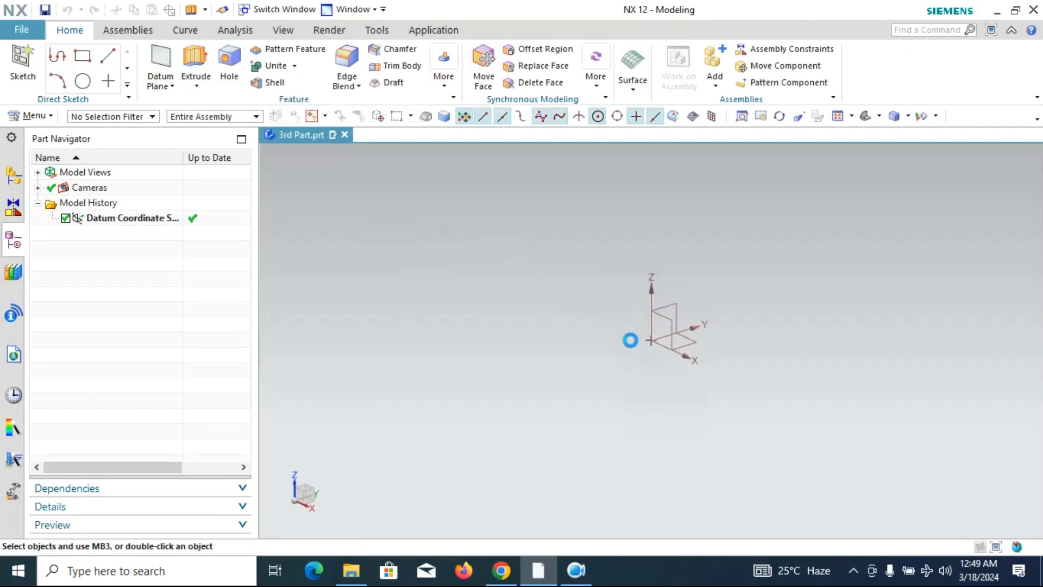
key("x")
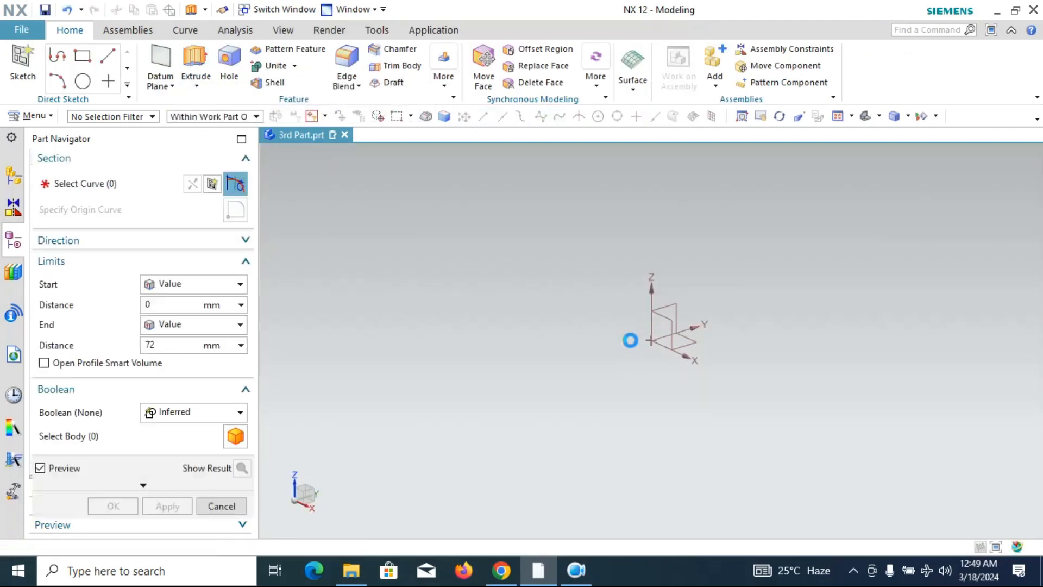
left_click(693, 351)
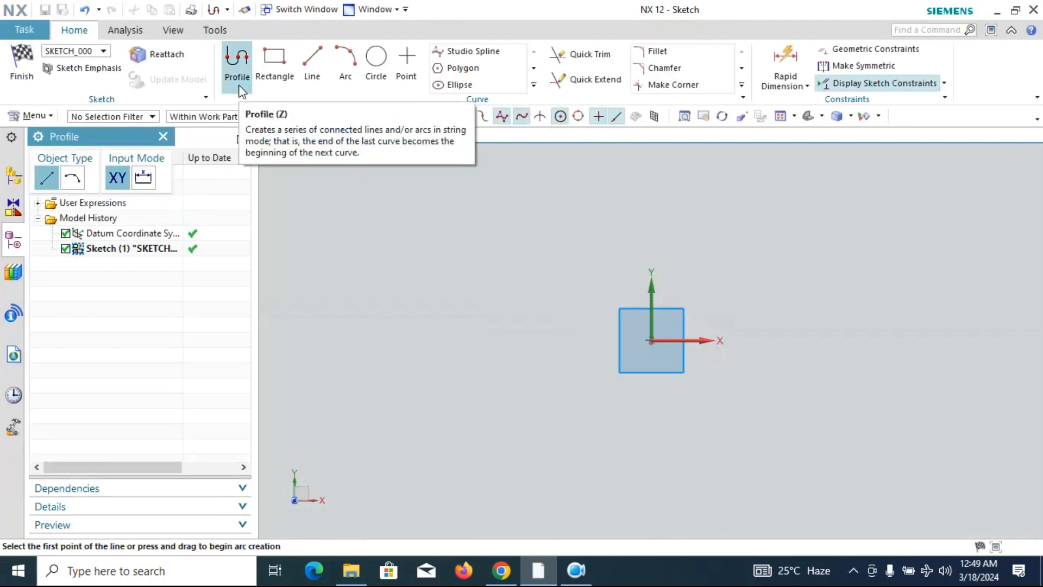
- With Profile, draw a vertical line about 55 mm down, away from the origin on the negative X side, and a horizontal base about 35 mm long
left_click(236, 78)
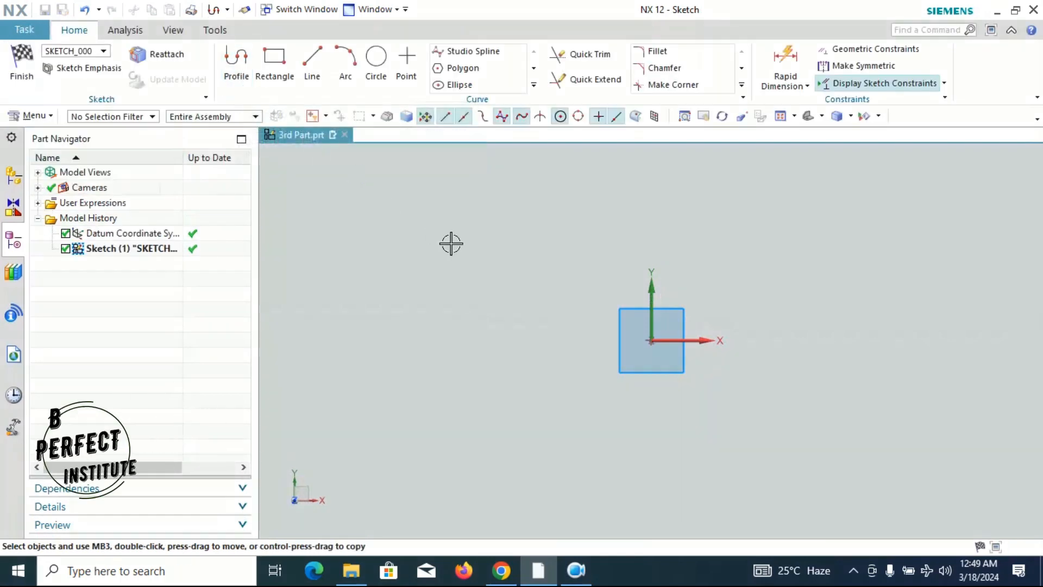
right_click(482, 341)
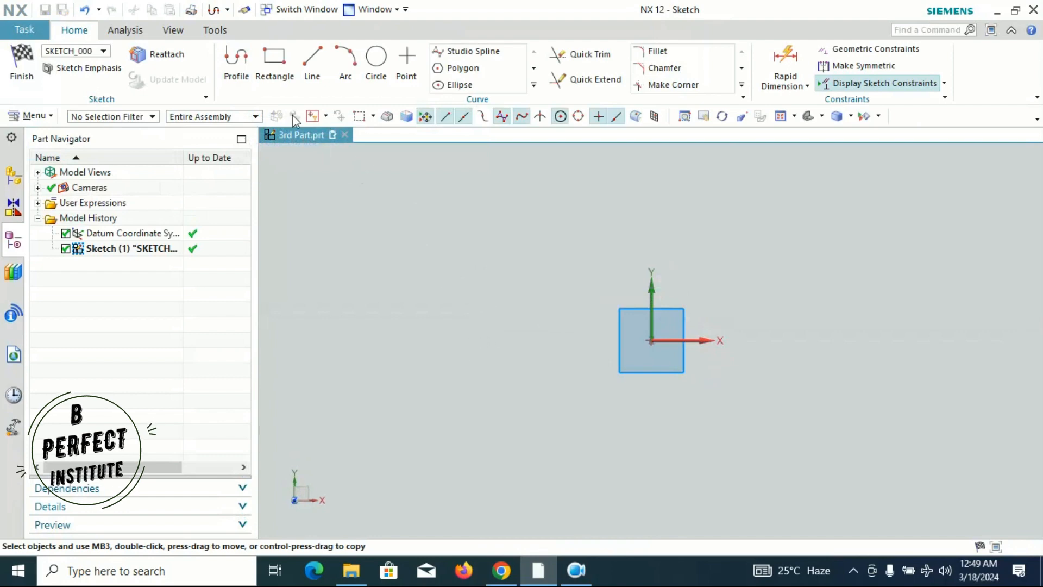
left_click(232, 70)
left_click(455, 281)
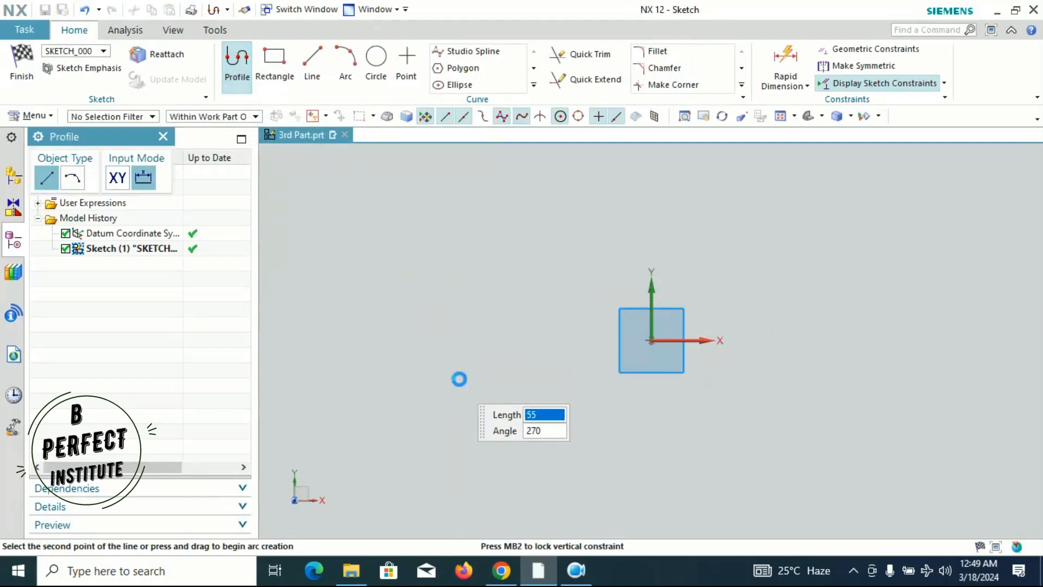
left_click(455, 375)
left_click(519, 381)
- Add a vertical side about 23 mm high and close the profile with a tangent arc of about 32 mm radius
left_click_drag(516, 336, 509, 238)
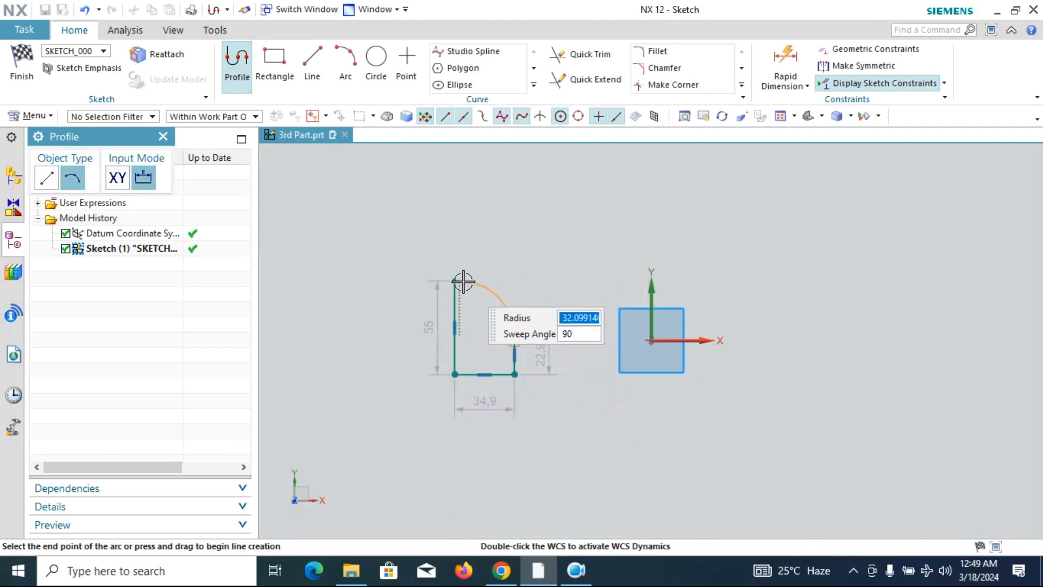
left_click(439, 302)
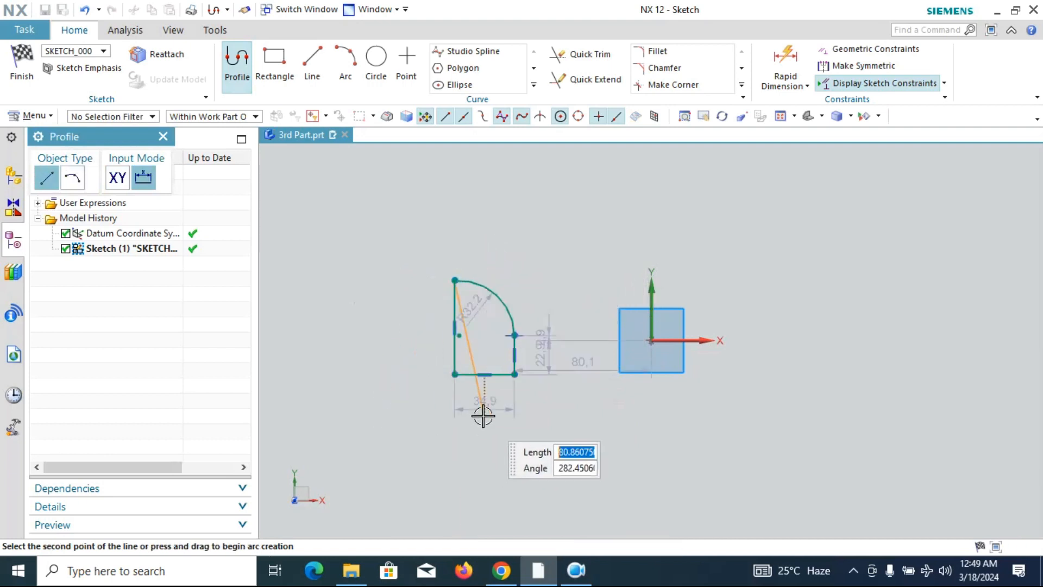
key("Escape")
scroll(490, 382, "up", 6)
scroll(490, 373, "down", 4)
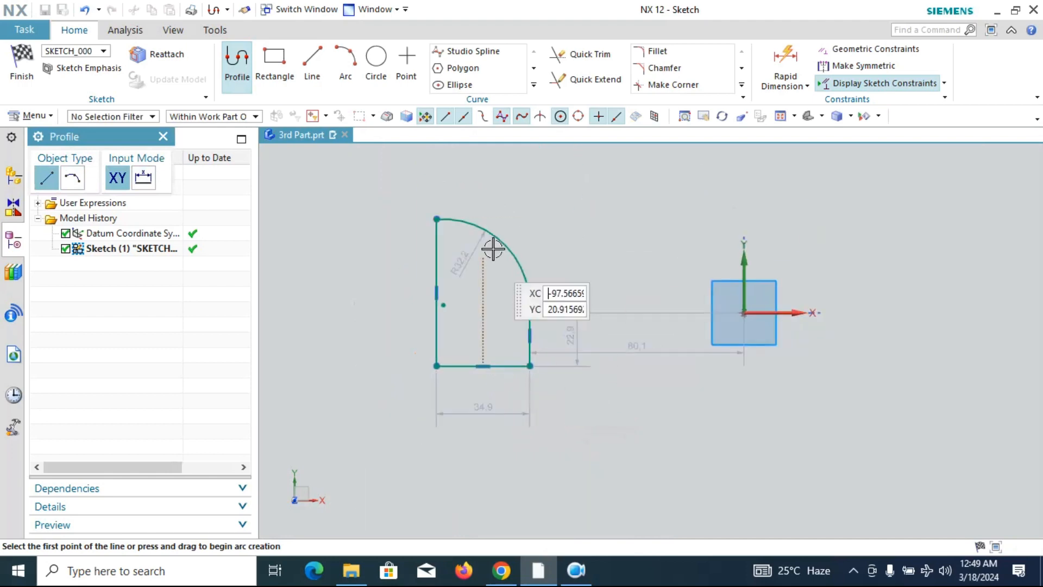
scroll(468, 401, "up", 1)
key("Escape")
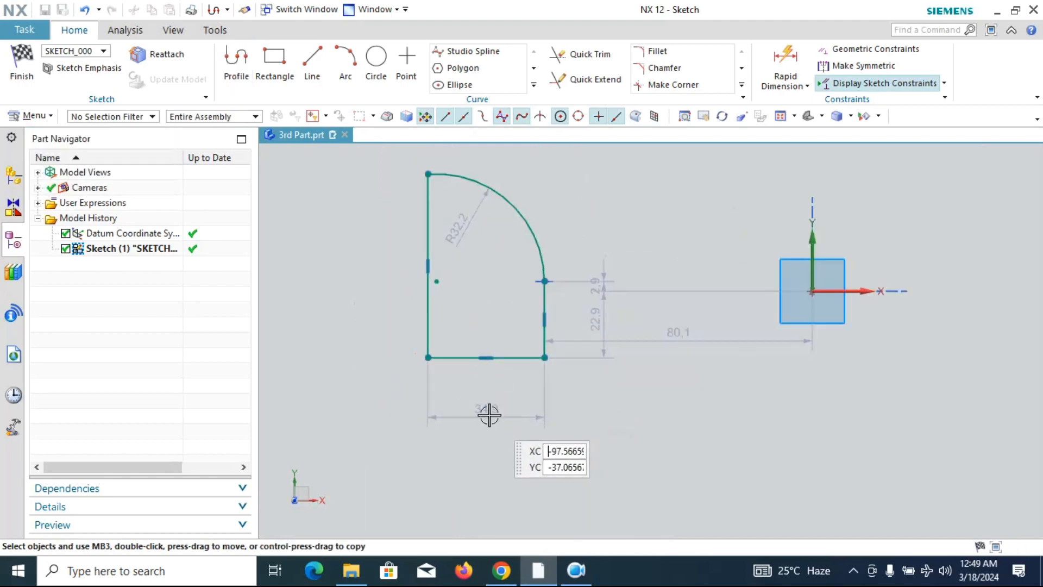
- Set the radius of the profile's arc to 30 mm
double_click(463, 231)
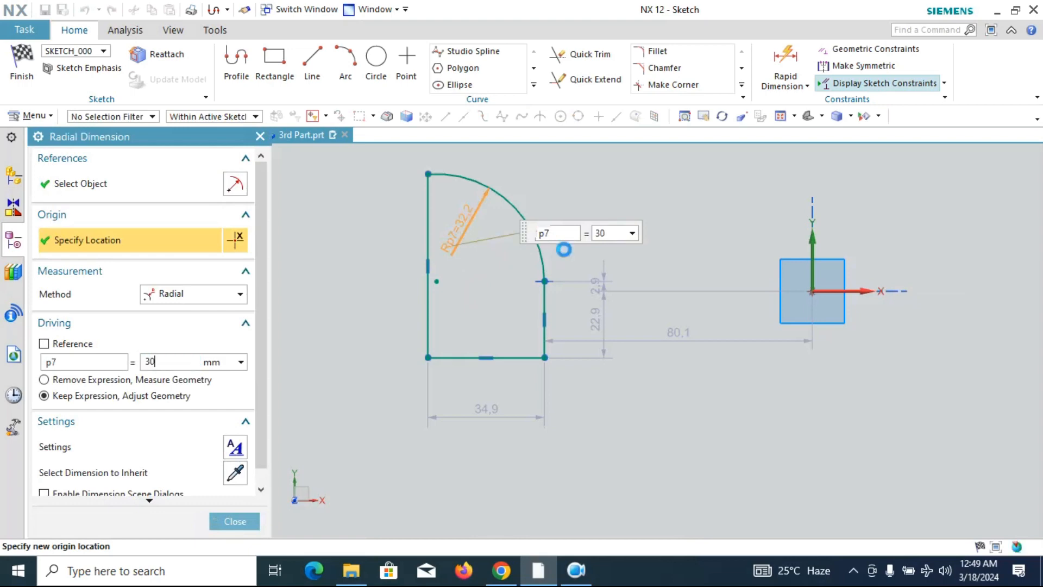
type("30")
key("Return")
key("Escape")
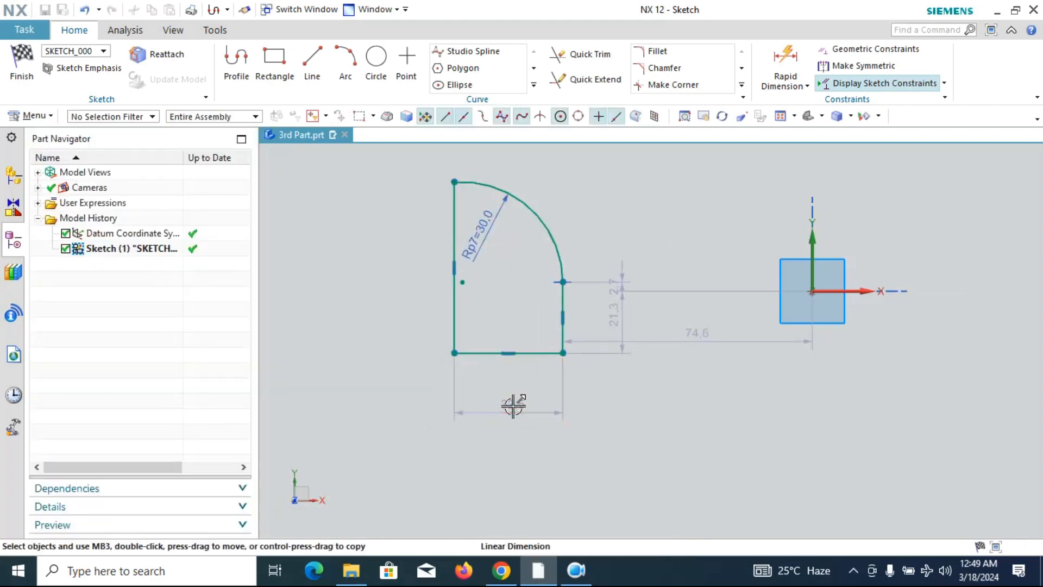
- Set the width of the profile's base to 20 mm
double_click(513, 405)
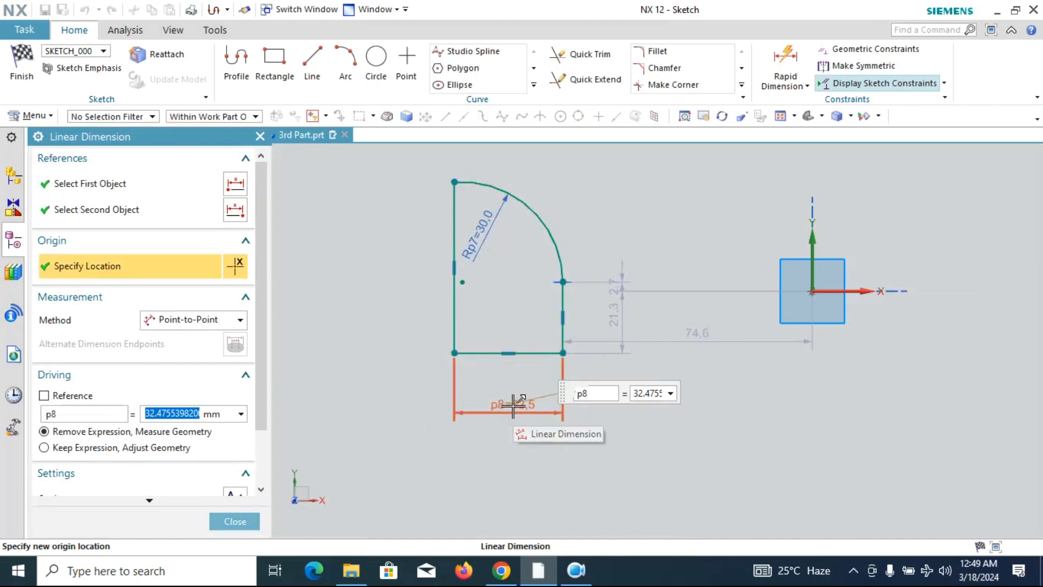
key("Return")
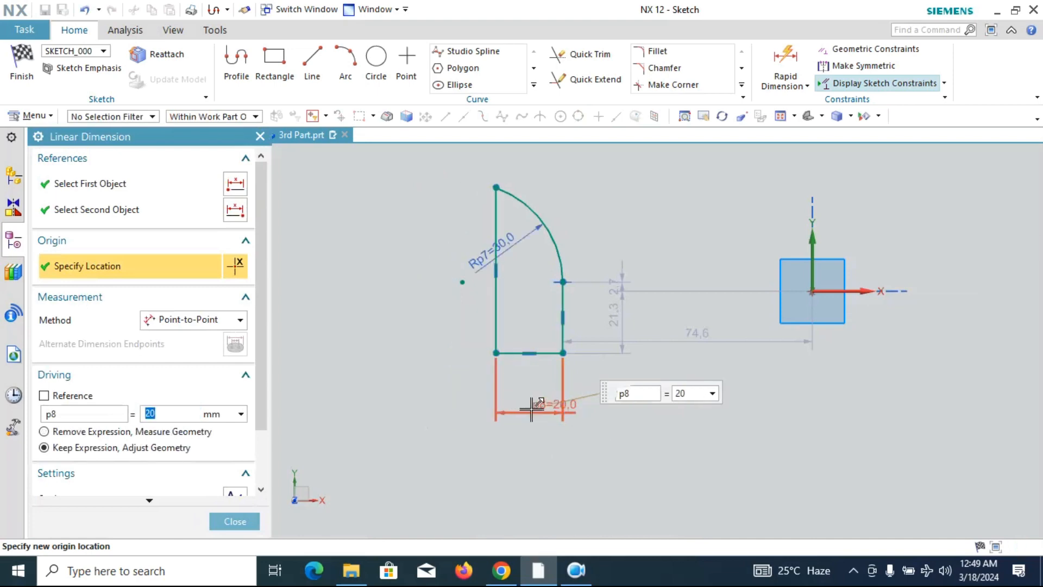
scroll(600, 285, "up", 1)
- Draw a two-point rectangle about 30 mm wide and 20 mm high between the arc profile and the origin
left_click(238, 72)
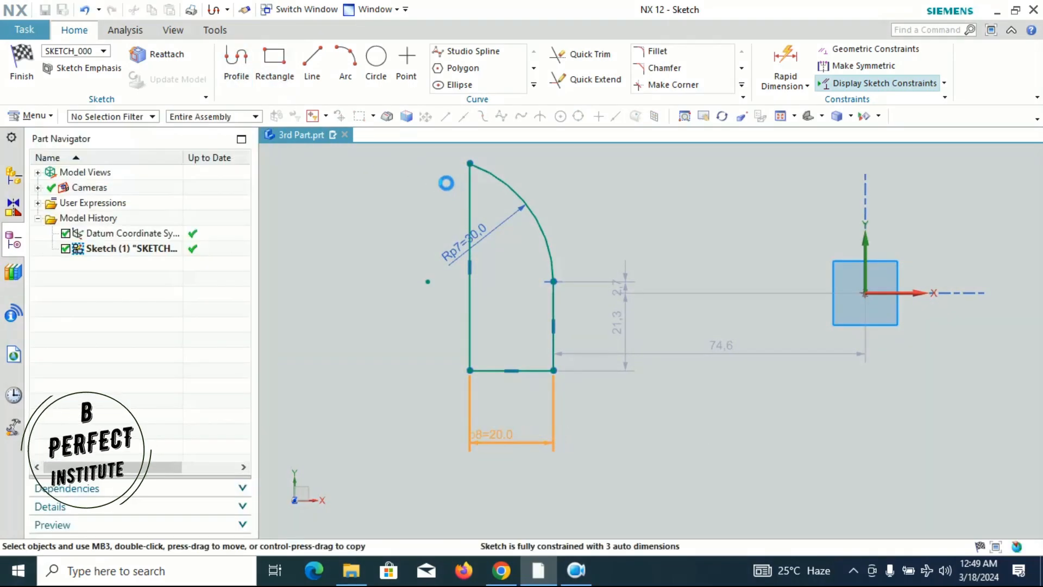
left_click(271, 65)
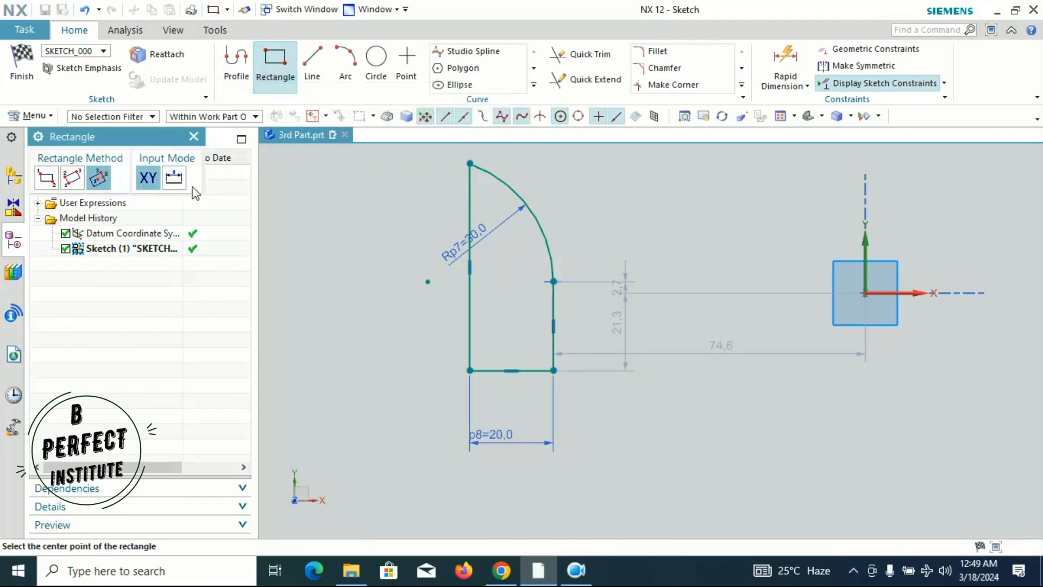
left_click(47, 178)
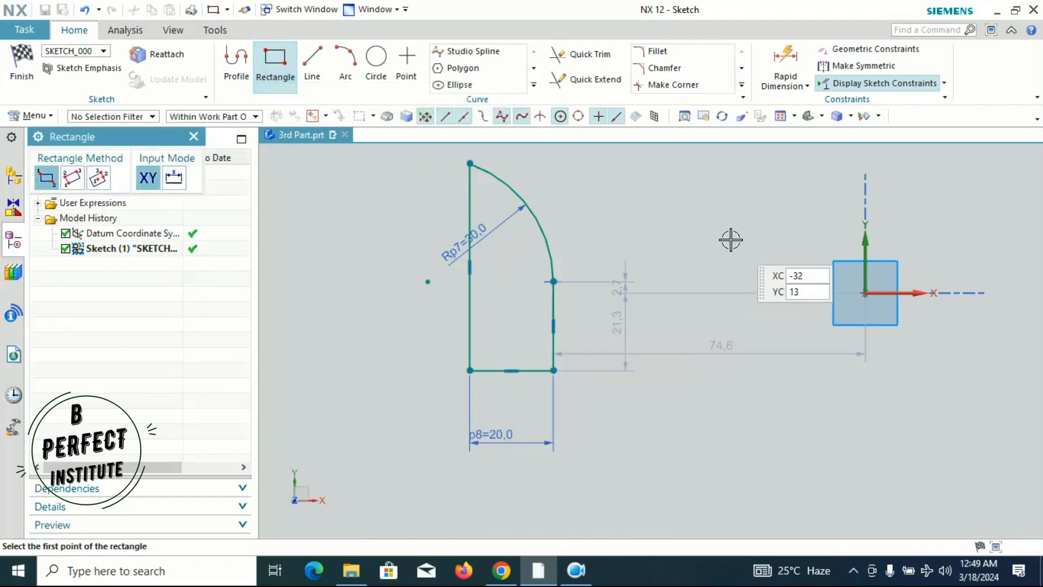
left_click(648, 208)
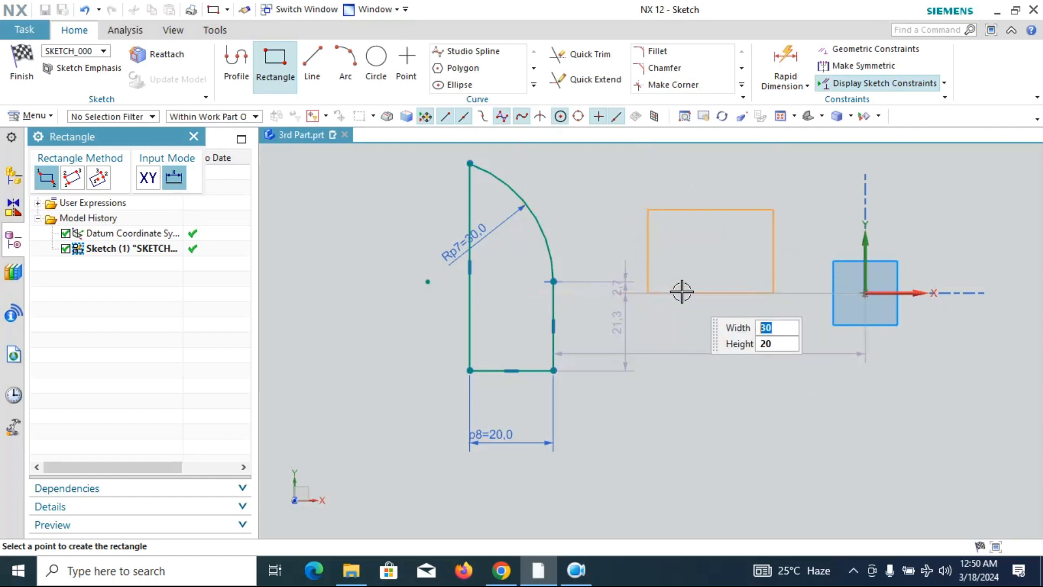
left_click(745, 278)
scroll(625, 284, "down", 5)
scroll(636, 282, "up", 4)
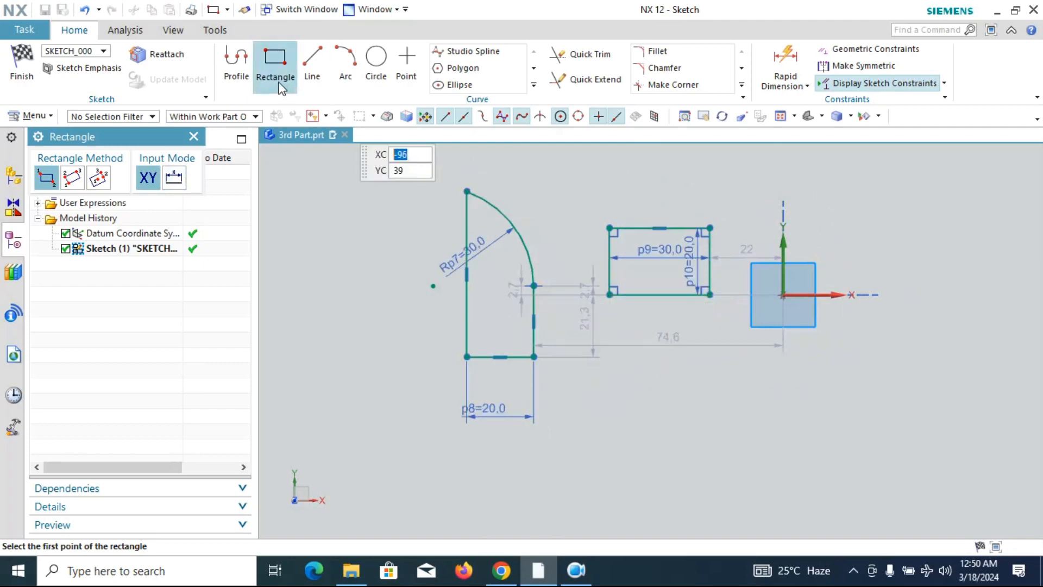
- With Line, draw a right triangle below the rectangle, with a horizontal side about 28 mm and a vertical side about 18 mm long
left_click(315, 68)
scroll(752, 308, "down", 2)
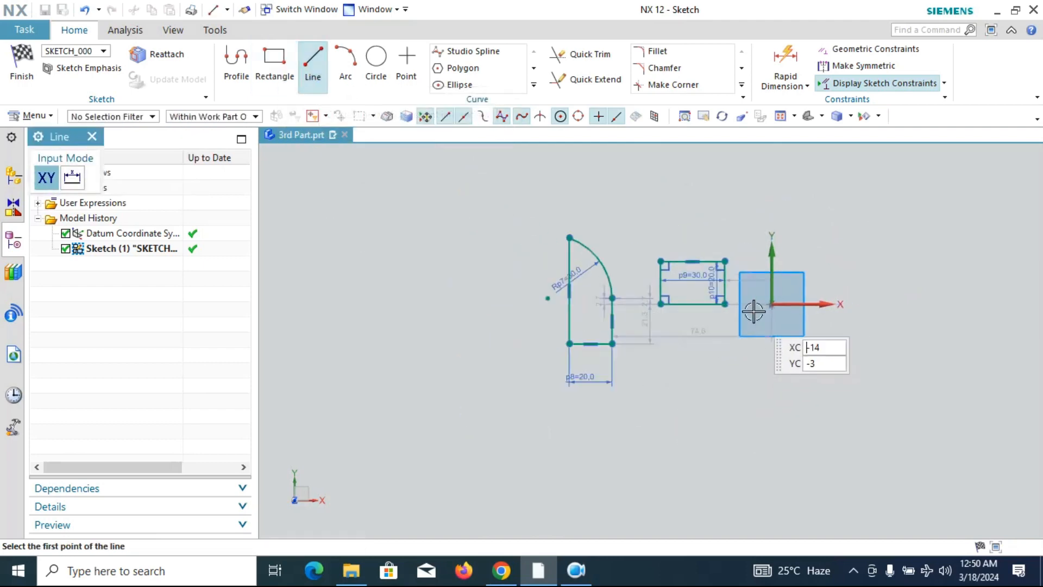
scroll(687, 330, "up", 3)
left_click(642, 390)
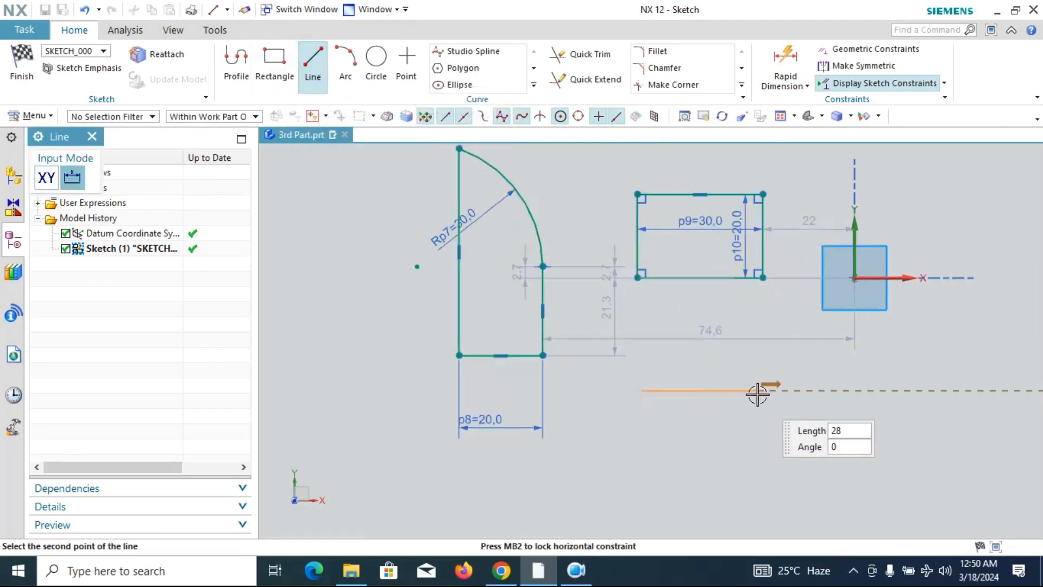
left_click(759, 411)
left_click(758, 465)
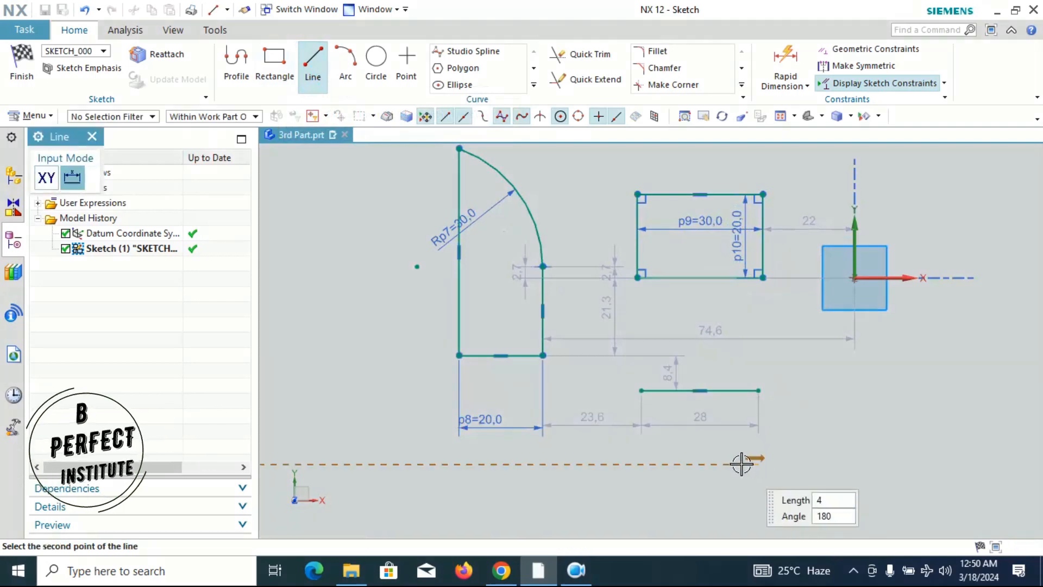
left_click(762, 392)
left_click(642, 390)
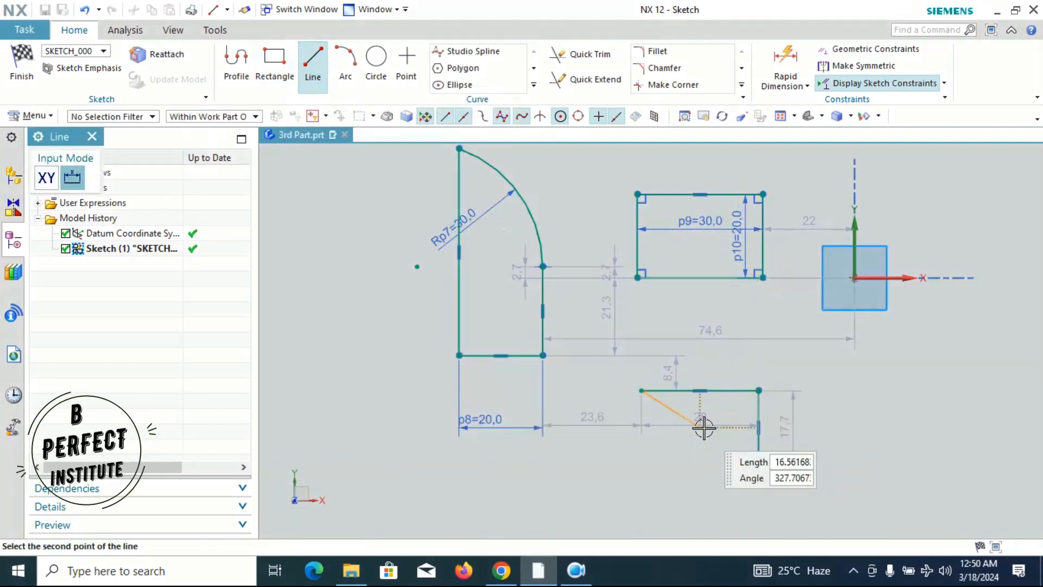
left_click(759, 465)
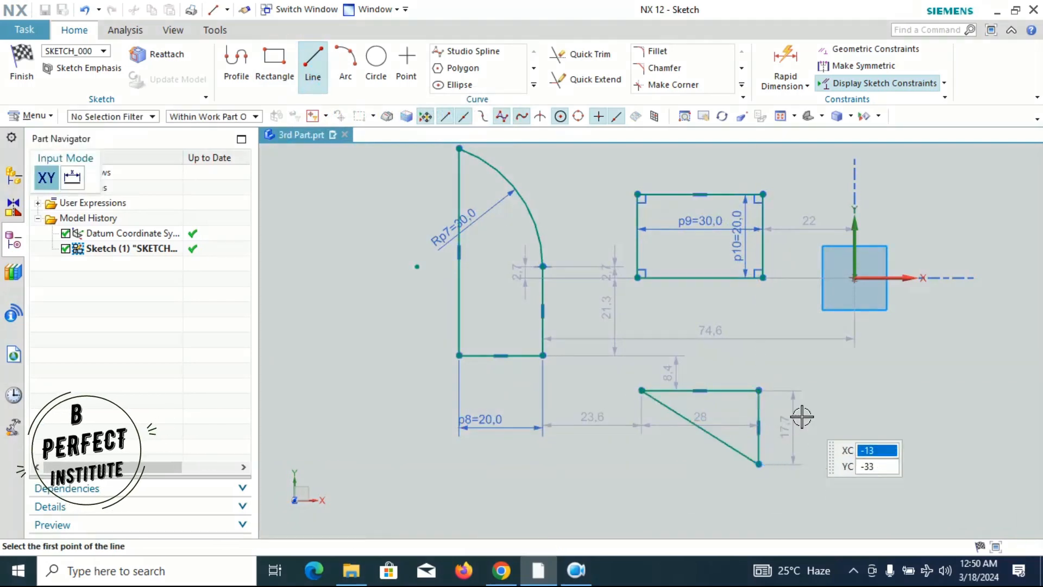
- Try removing the profile's arc with Quick Trim, and undo the trim
left_click(592, 65)
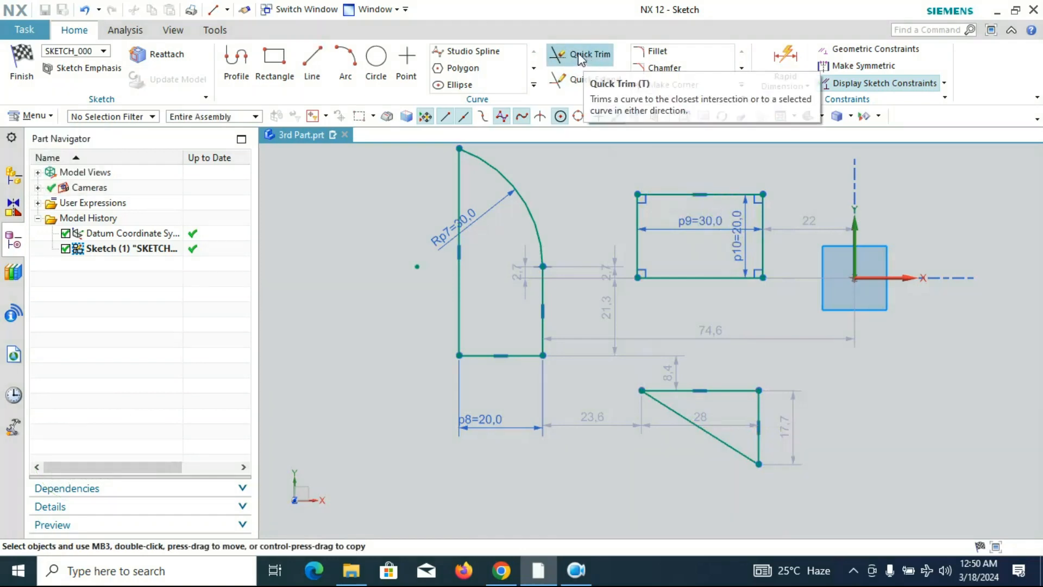
left_click(535, 225)
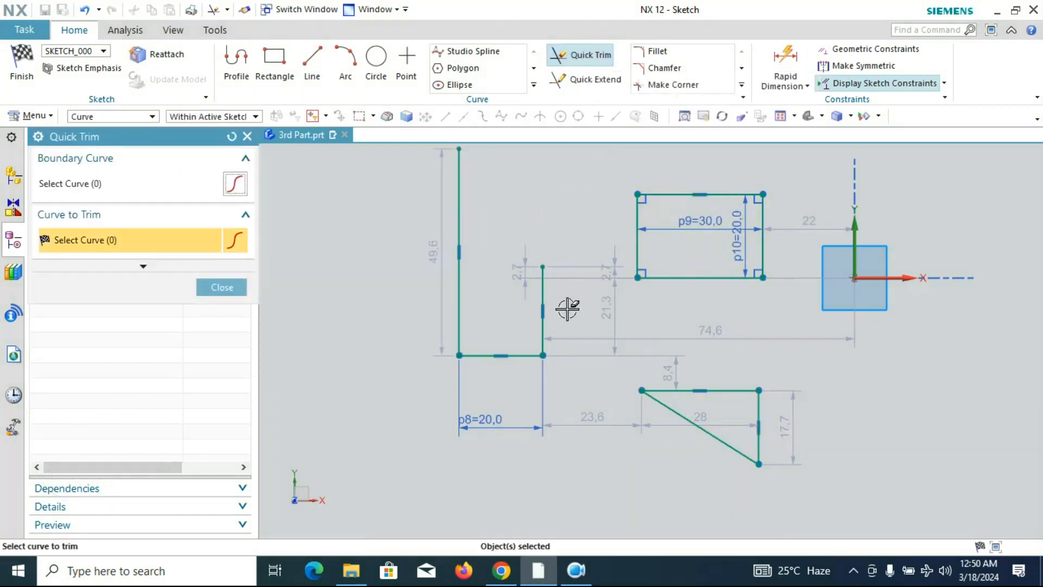
key("ctrl+z")
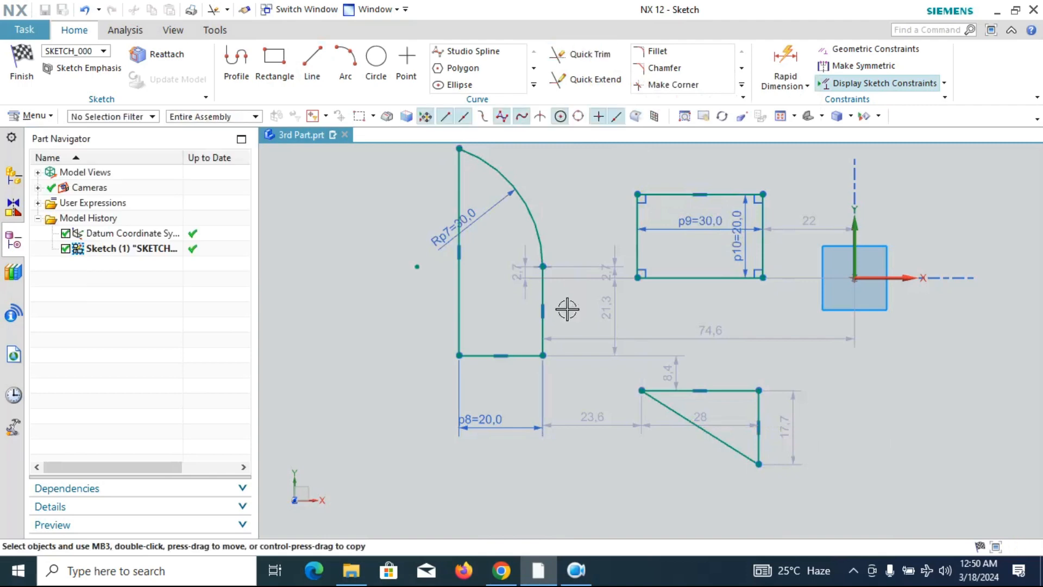
key("Escape")
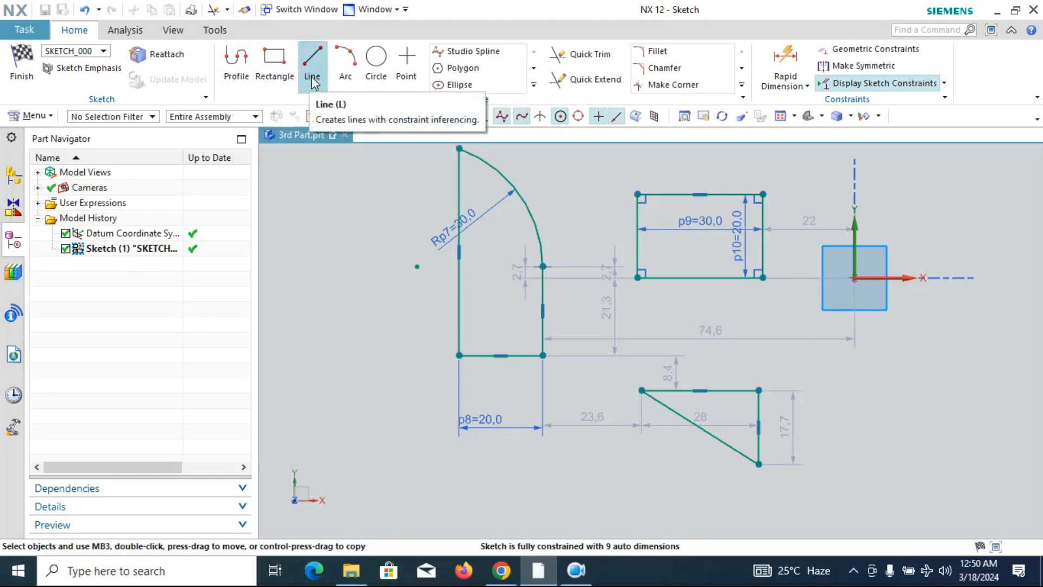
- Finish the sketch and extrude its three closed profiles from 0 to 72 mm
scroll(408, 326, "down", 2)
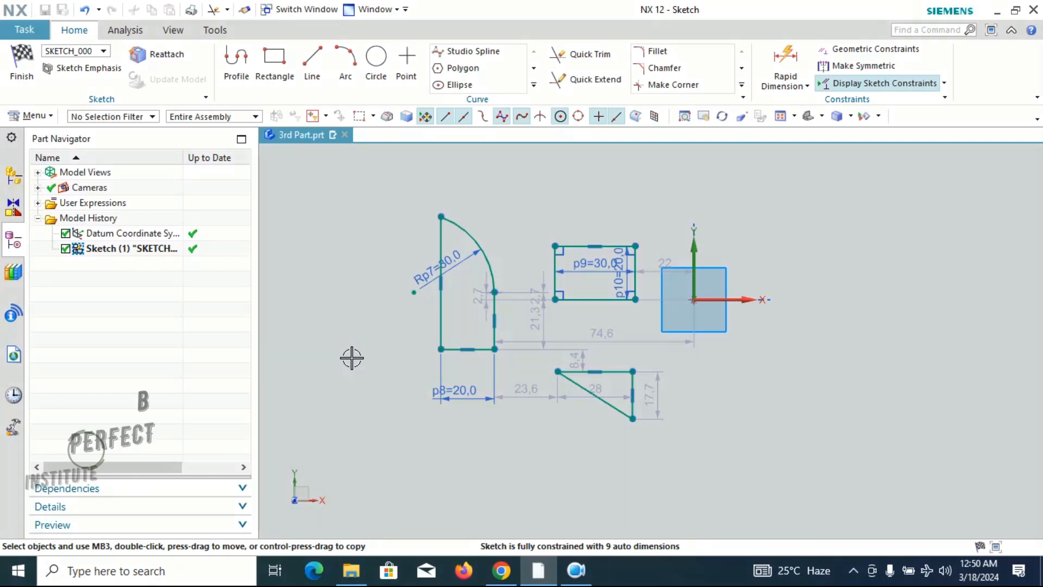
left_click(24, 74)
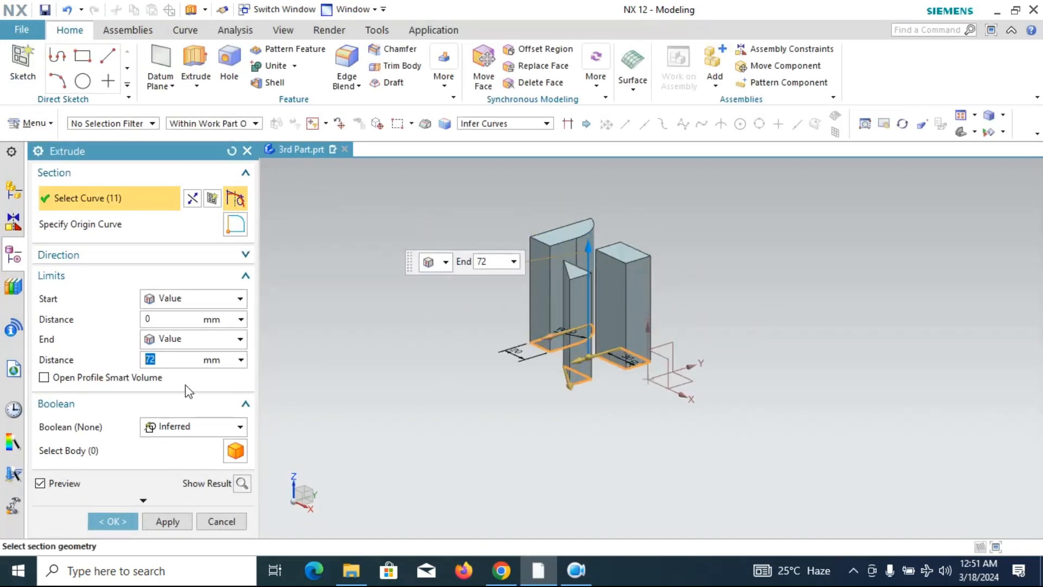
middle_click(765, 371)
scroll(598, 261, "up", 3)
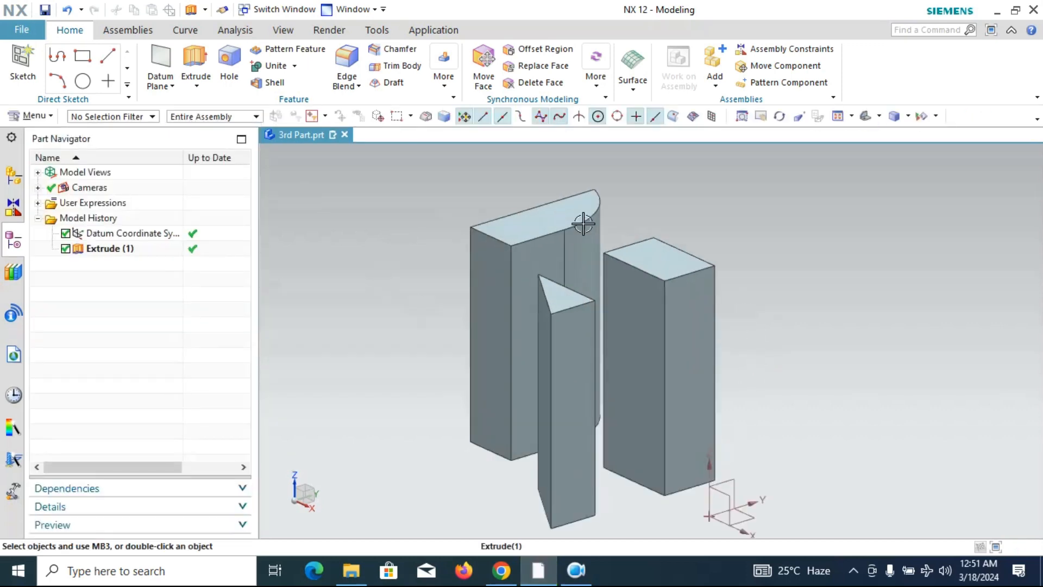
scroll(639, 272, "down", 3)
middle_click_drag(640, 271, 359, 189)
middle_click_drag(686, 275, 607, 273)
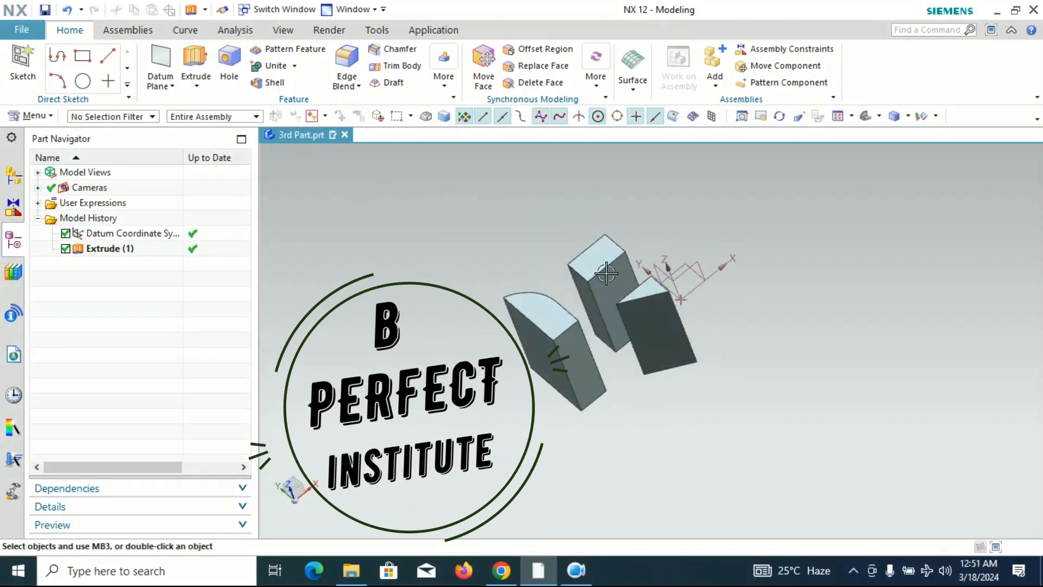